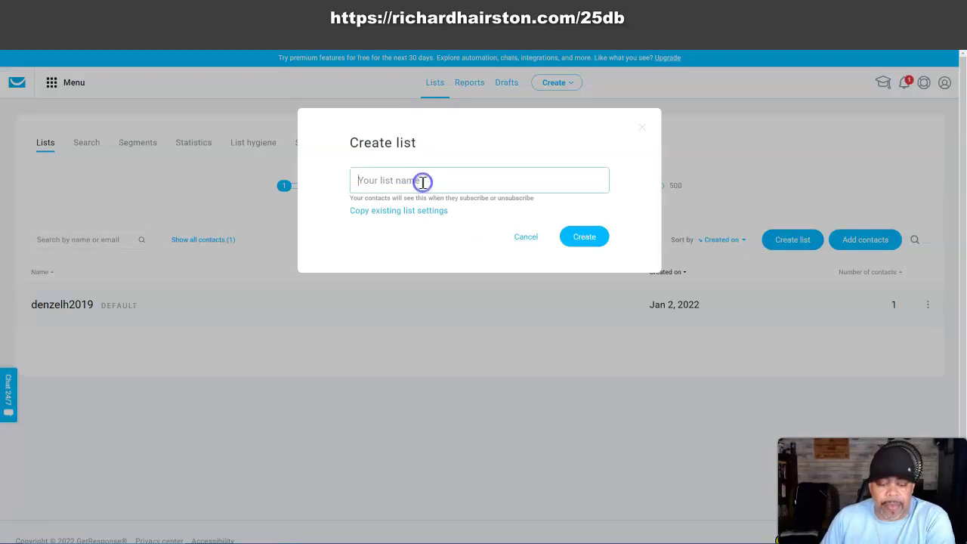
- Name the new contact list "All In One" and create it
type("All")
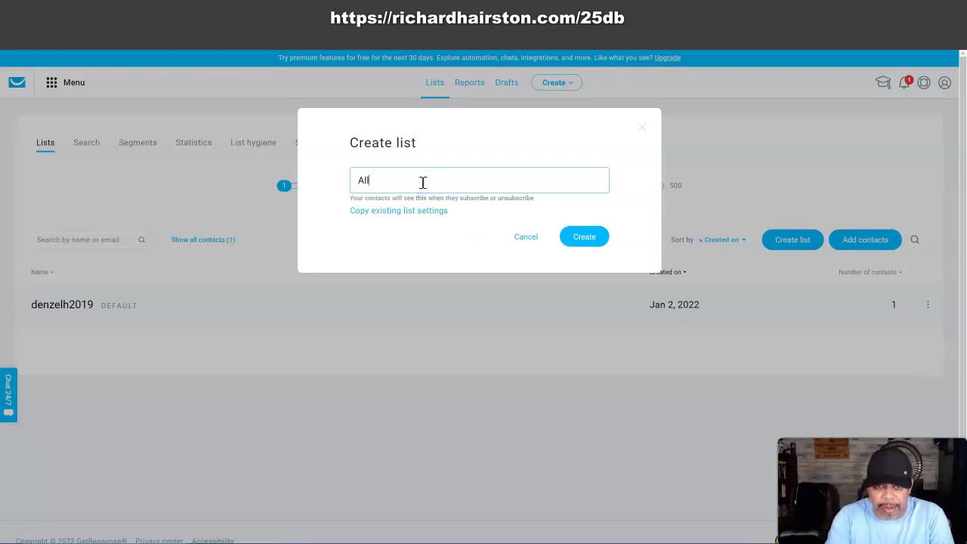
type(" In One")
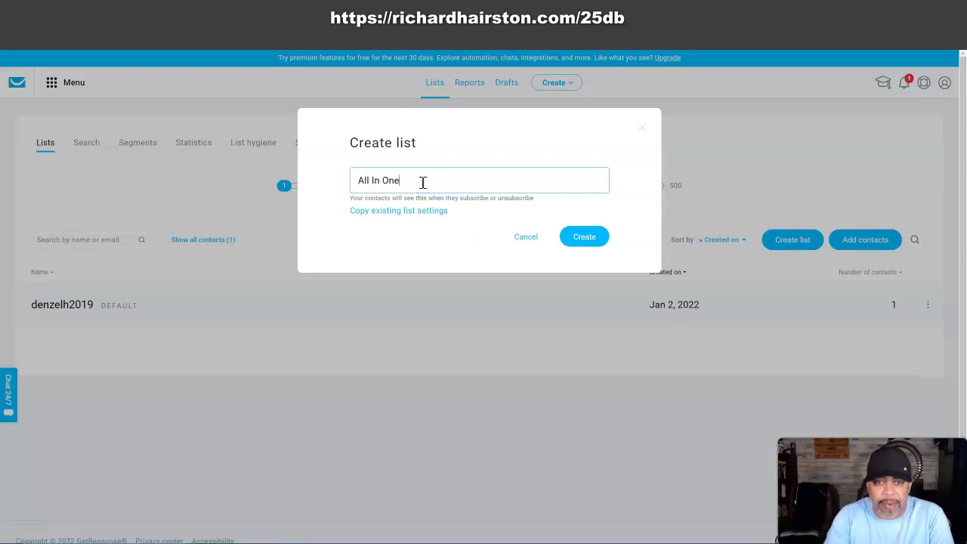
left_click(582, 238)
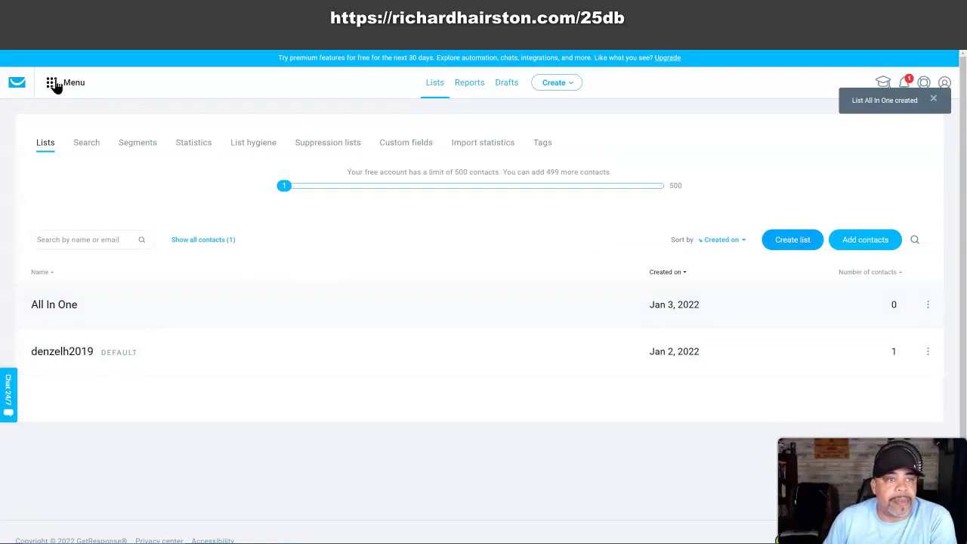
- Show the autoresponders of the All In One list and start creating a new autoresponder
left_click(927, 306)
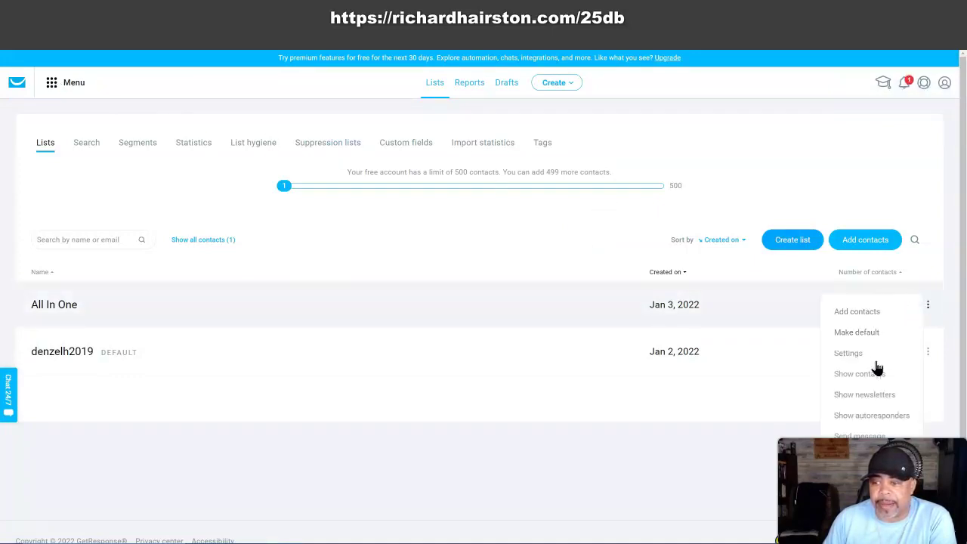
left_click(872, 416)
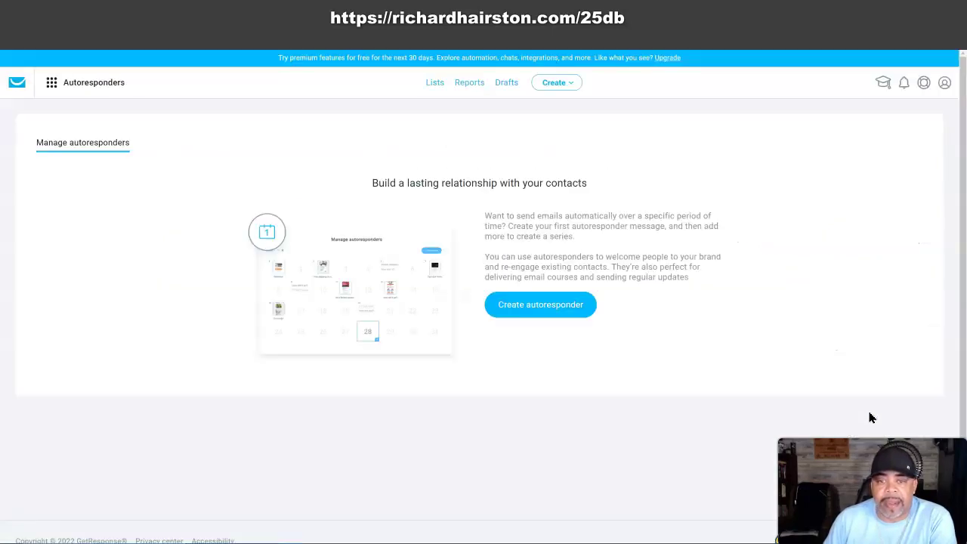
left_click(534, 310)
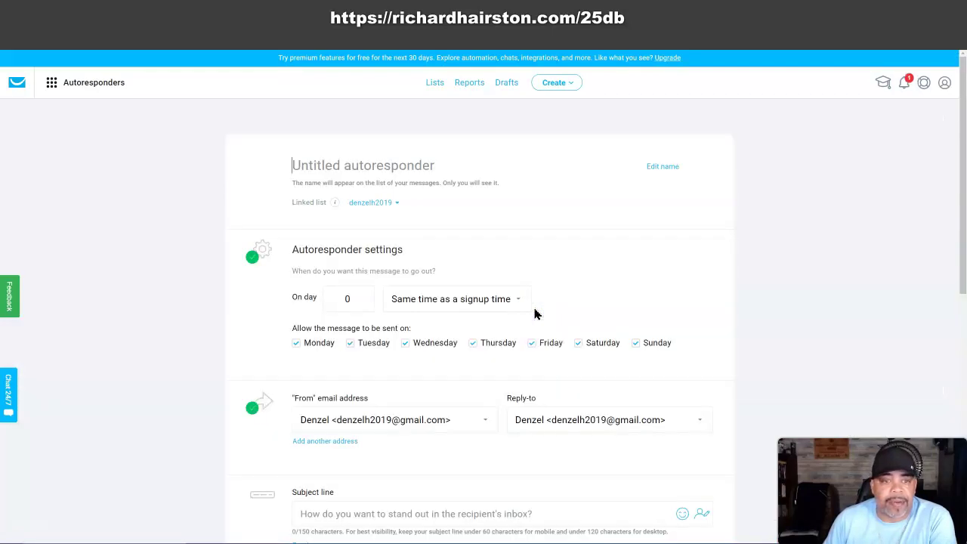
- Link the new autoresponder to the All In One list and name it "Day 1"
left_click(391, 204)
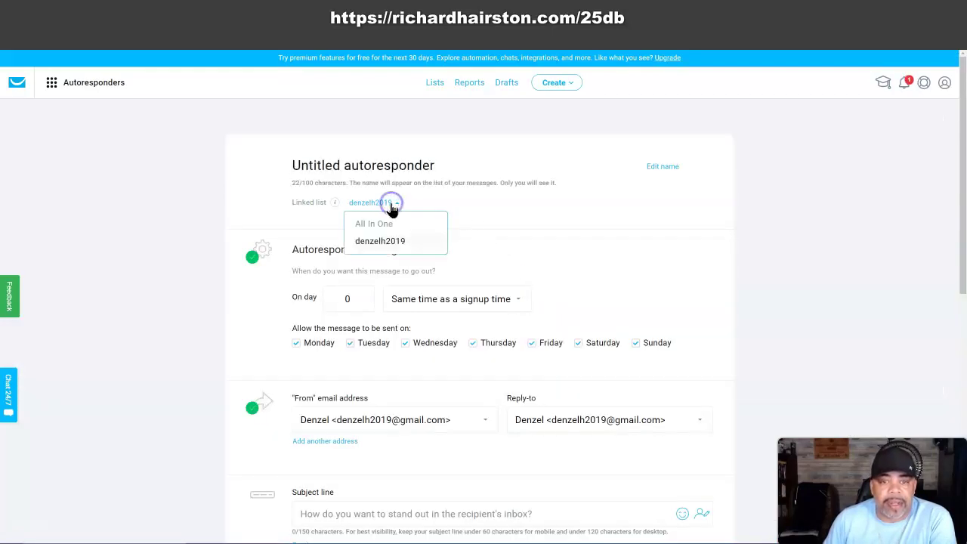
left_click(379, 224)
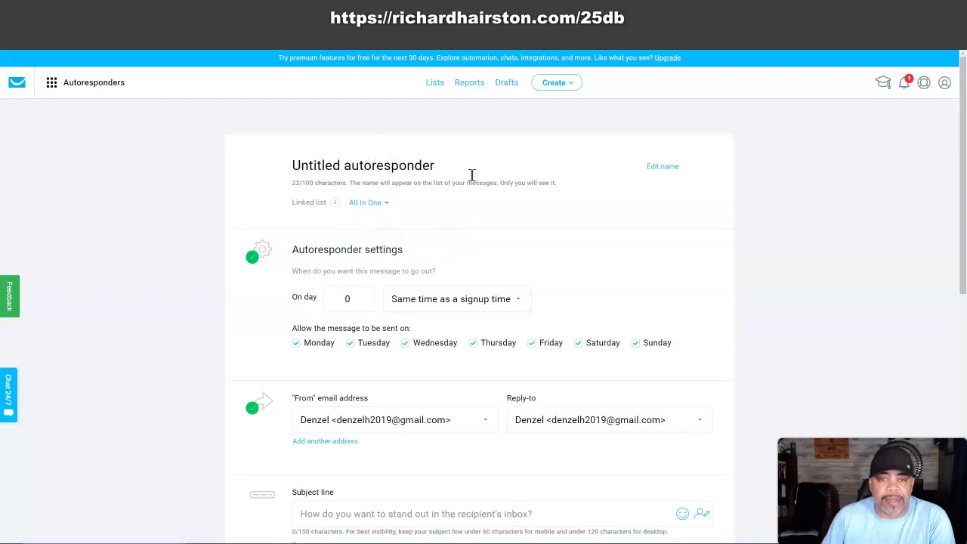
left_click_drag(438, 163, 270, 164)
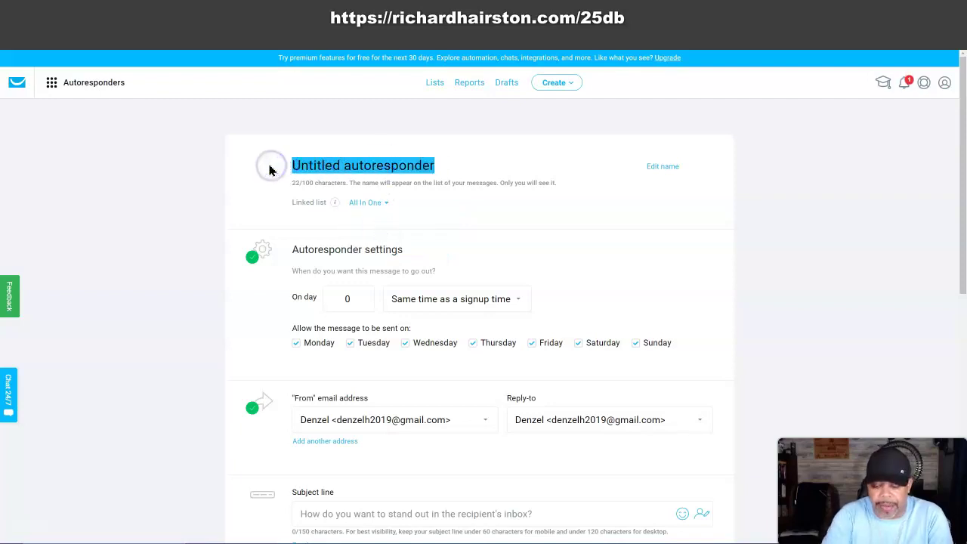
type("Day 1")
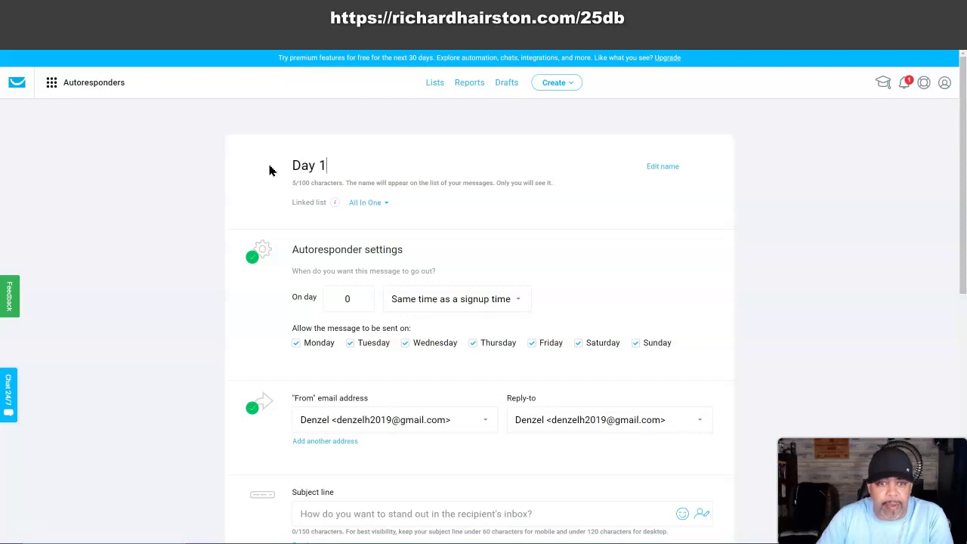
- Switch to The Home Business Academy members site and open the All In One Business funnel among the affiliate Done For You Funnels
scroll(506, 219, "down", 3)
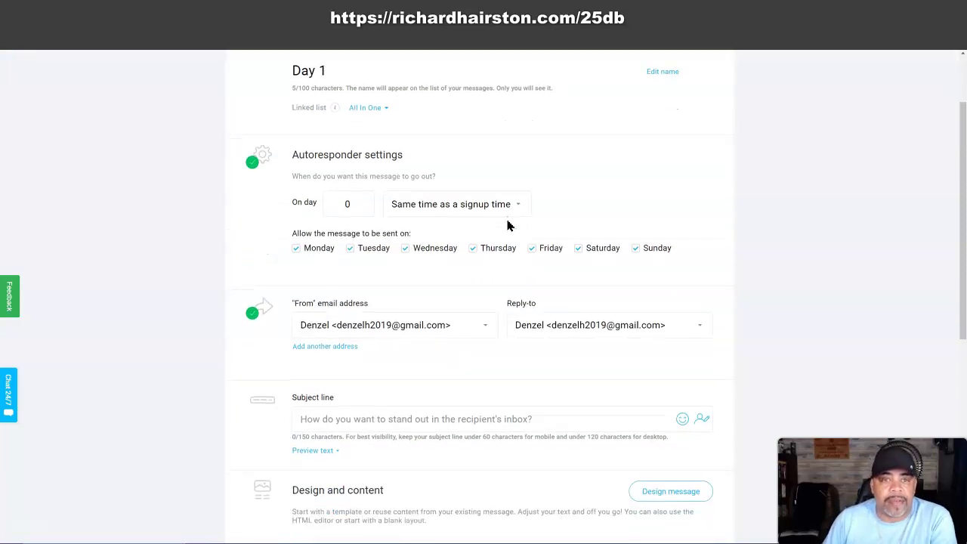
scroll(508, 225, "down", 1)
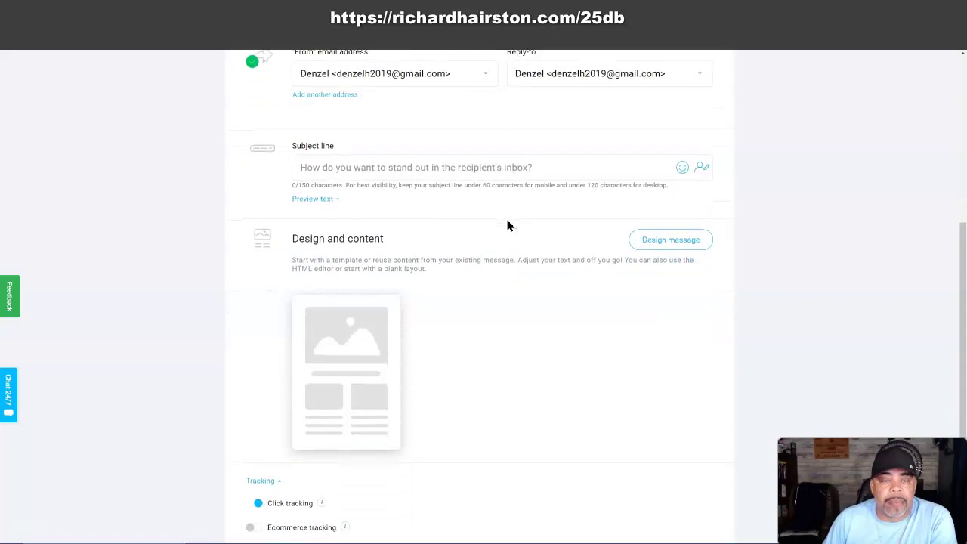
left_click(278, 13)
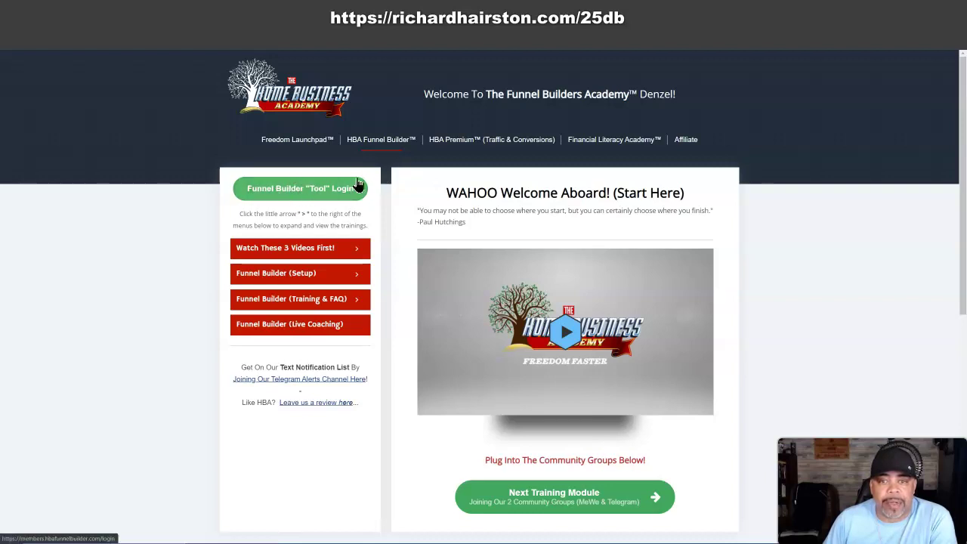
left_click(686, 141)
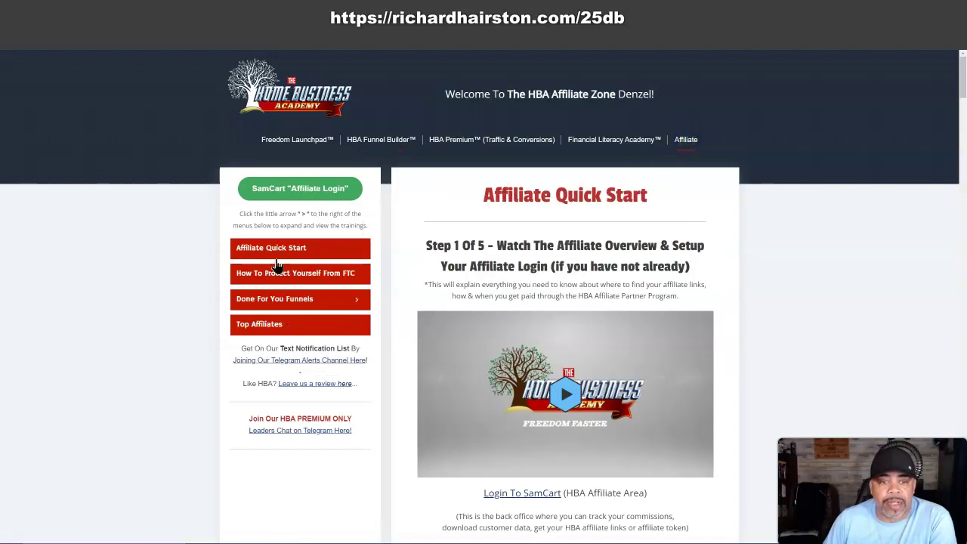
left_click(359, 302)
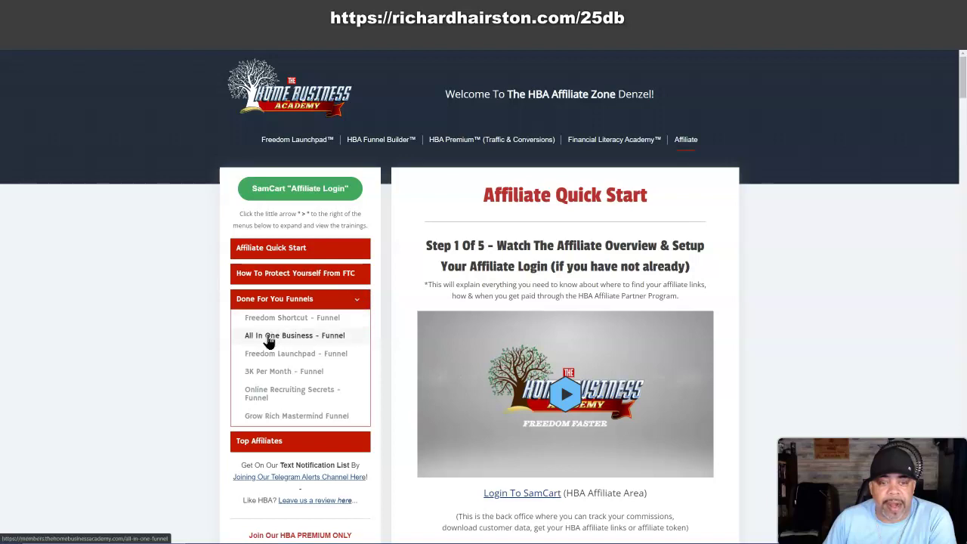
left_click(303, 336)
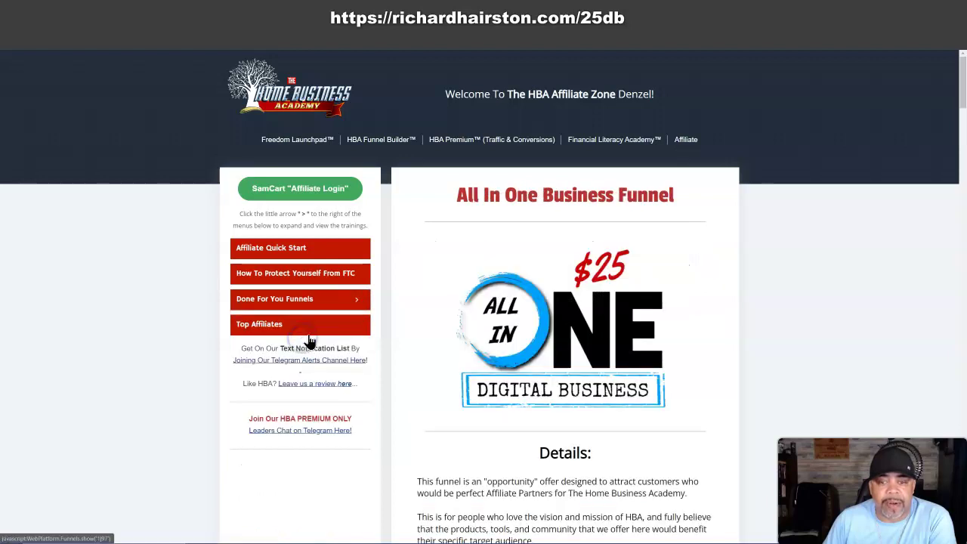
- Copy the subject "Here's Your Escape Plan (Plus Cool Gift)..." from the sample 1st email on the funnel page
scroll(442, 269, "down", 2)
scroll(443, 269, "down", 5)
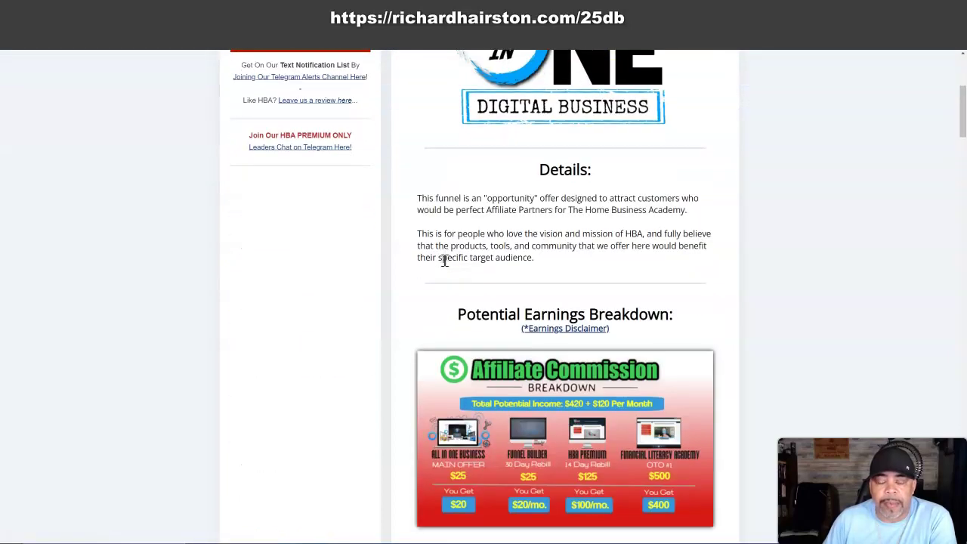
scroll(445, 267, "down", 6)
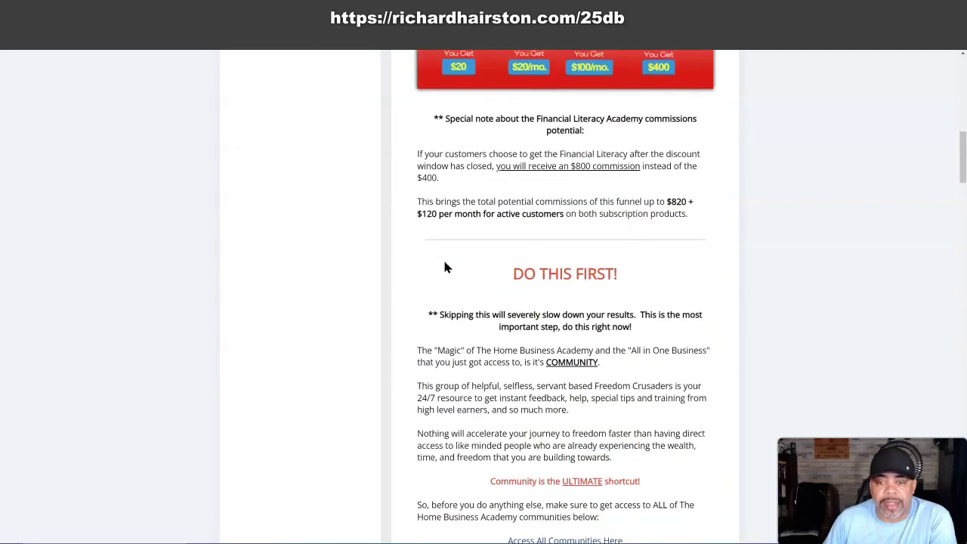
scroll(444, 260, "down", 2)
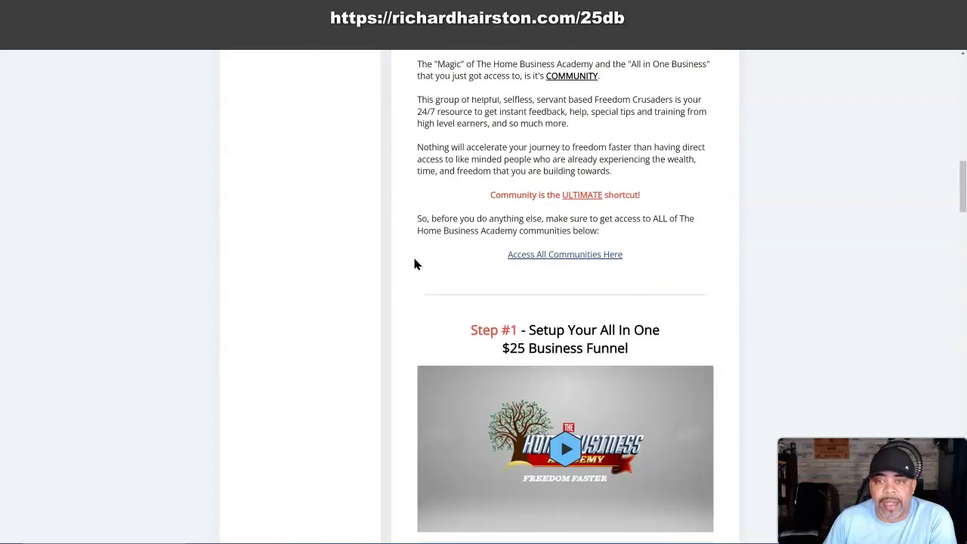
scroll(415, 263, "down", 8)
scroll(412, 263, "down", 3)
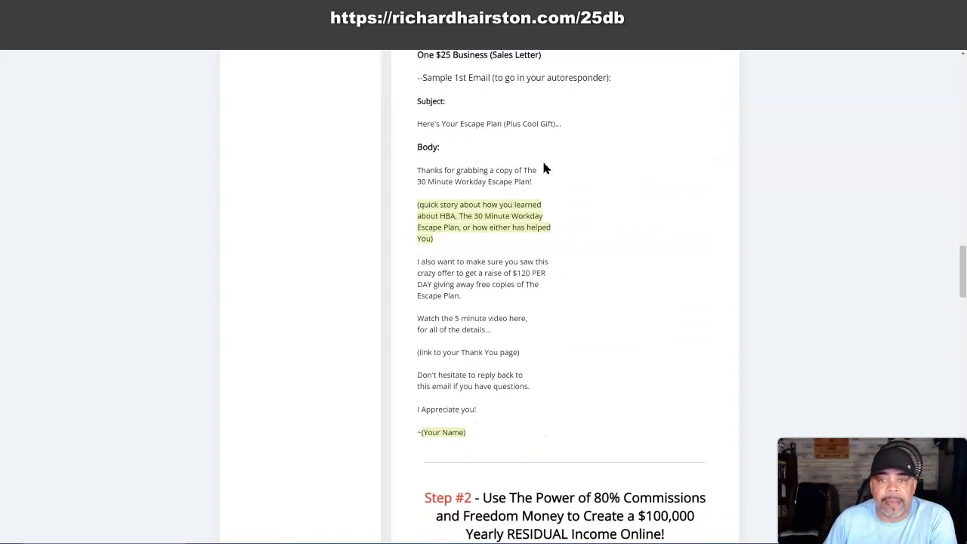
left_click_drag(561, 123, 417, 125)
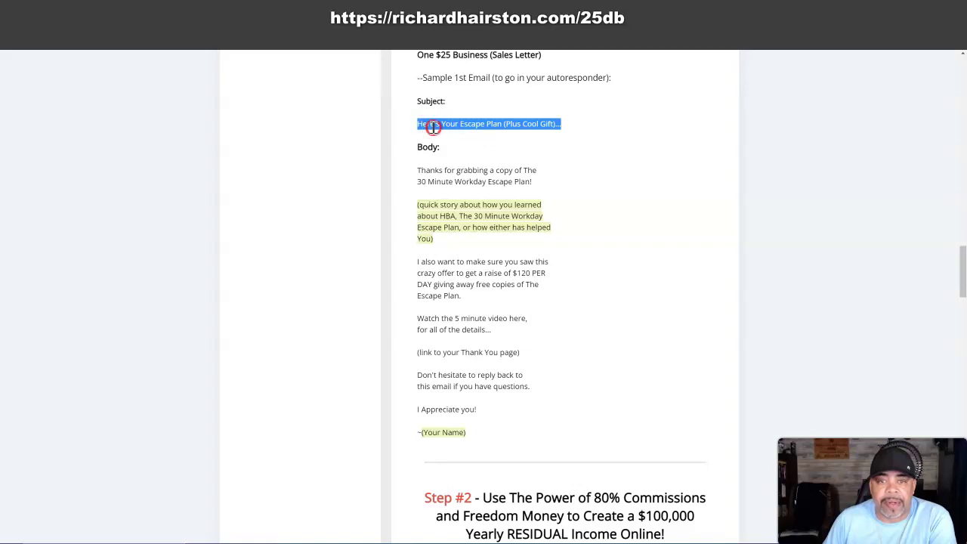
right_click(429, 124)
left_click(453, 136)
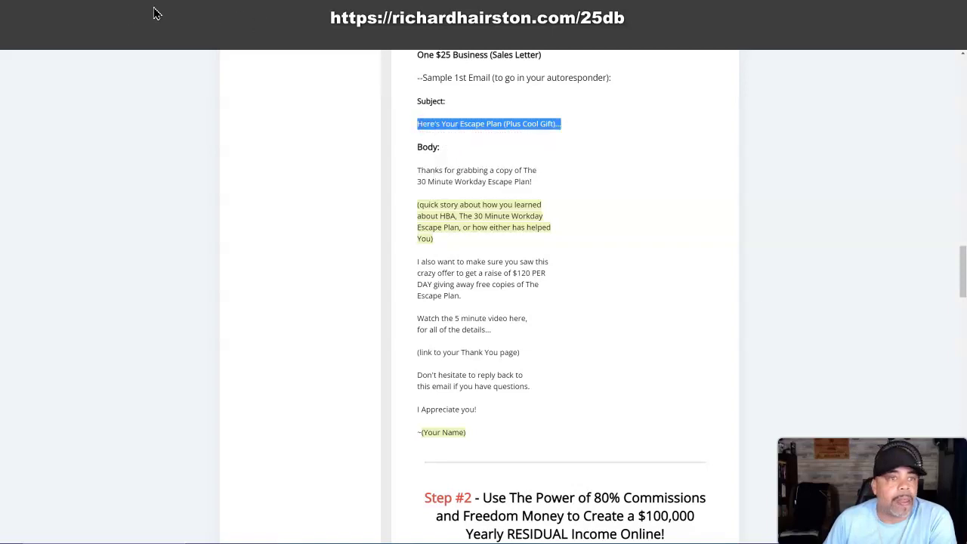
- Switch back to the GetResponse autoresponder and paste the copied text as its subject line
left_click(155, 9)
right_click(314, 166)
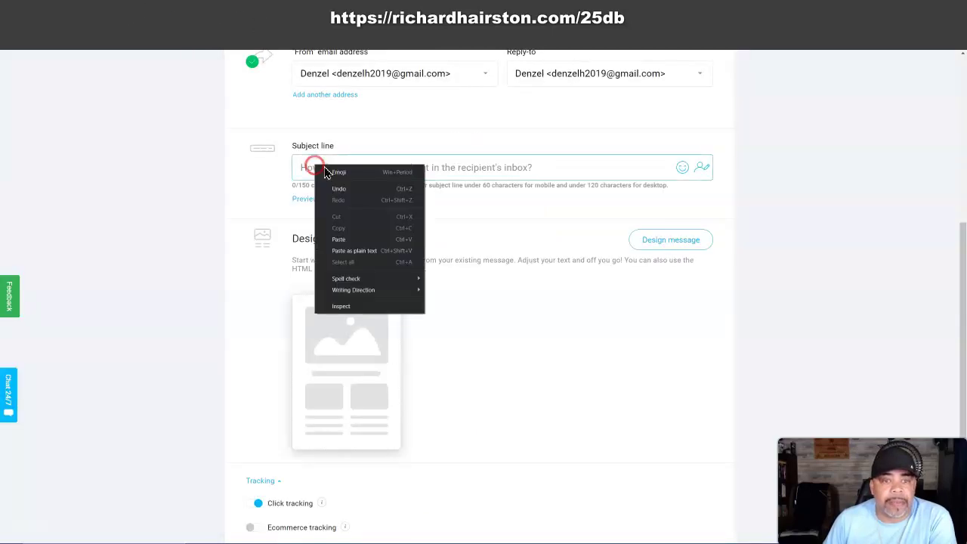
left_click(330, 237)
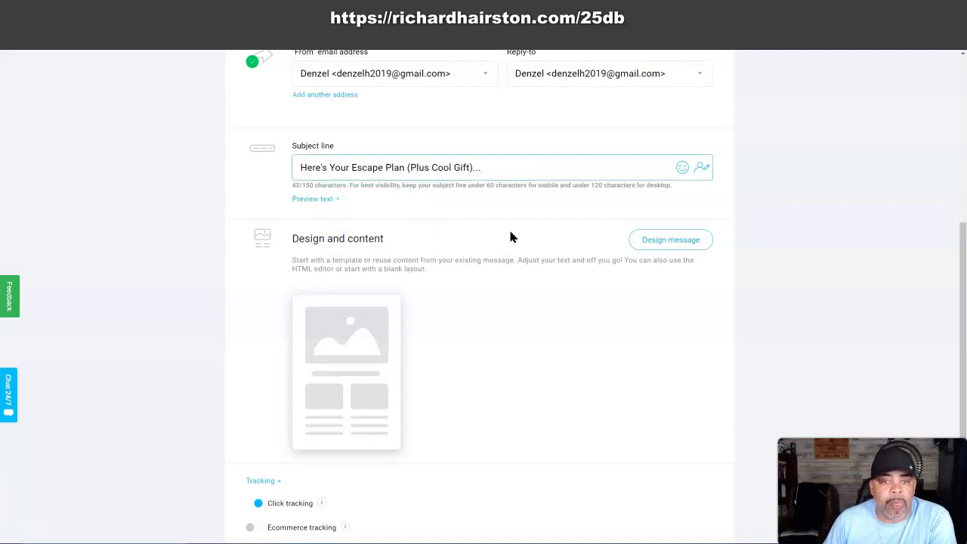
- Start designing the autoresponder message from the Blank template among the blank templates
scroll(512, 237, "down", 3)
scroll(460, 189, "up", 1)
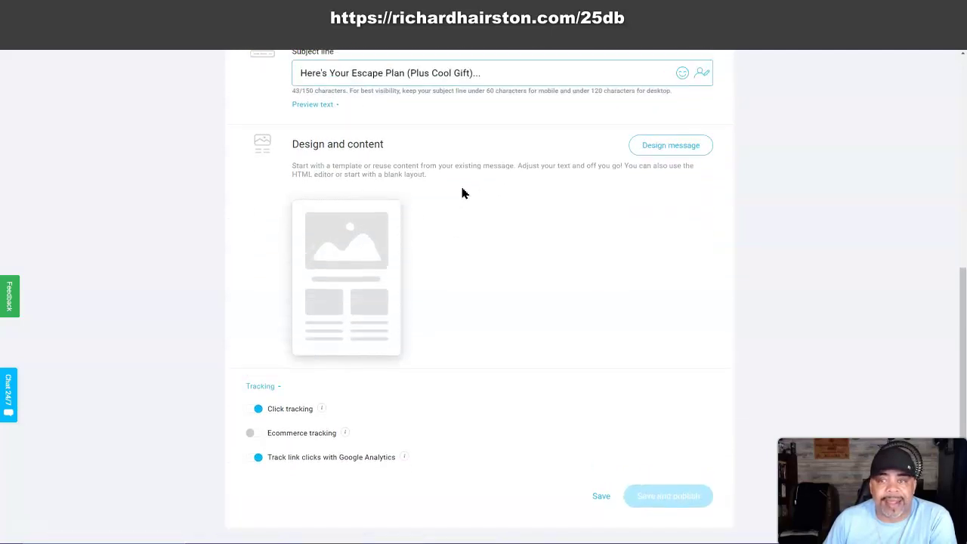
left_click(668, 150)
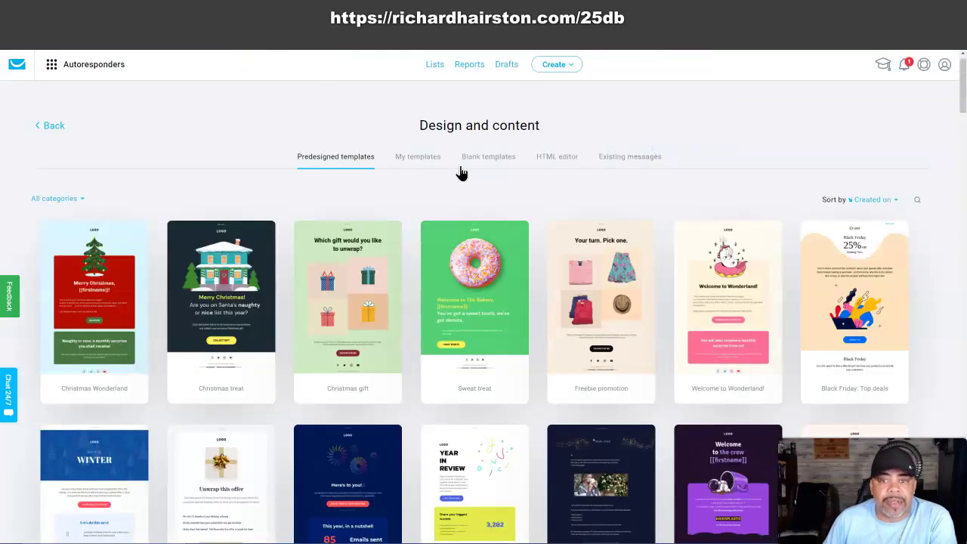
left_click(486, 160)
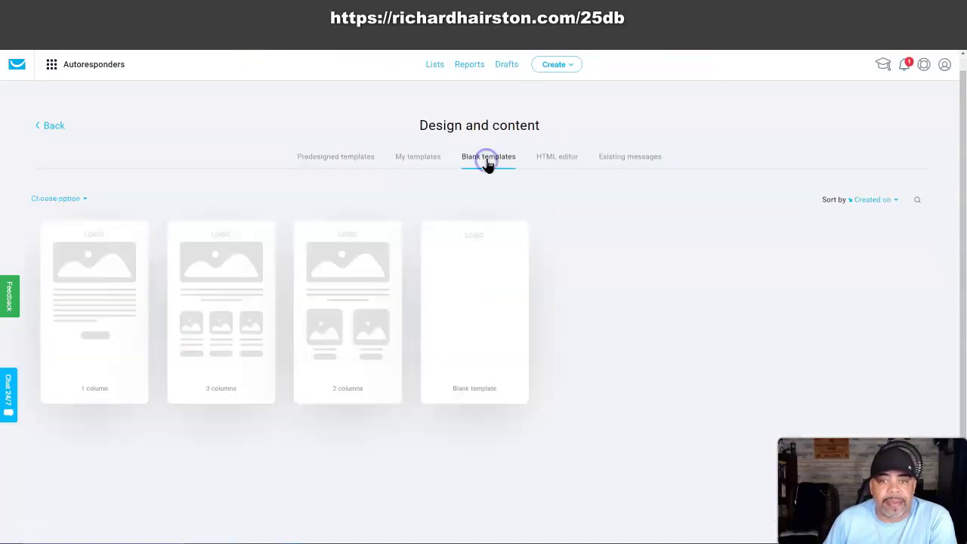
left_click(472, 311)
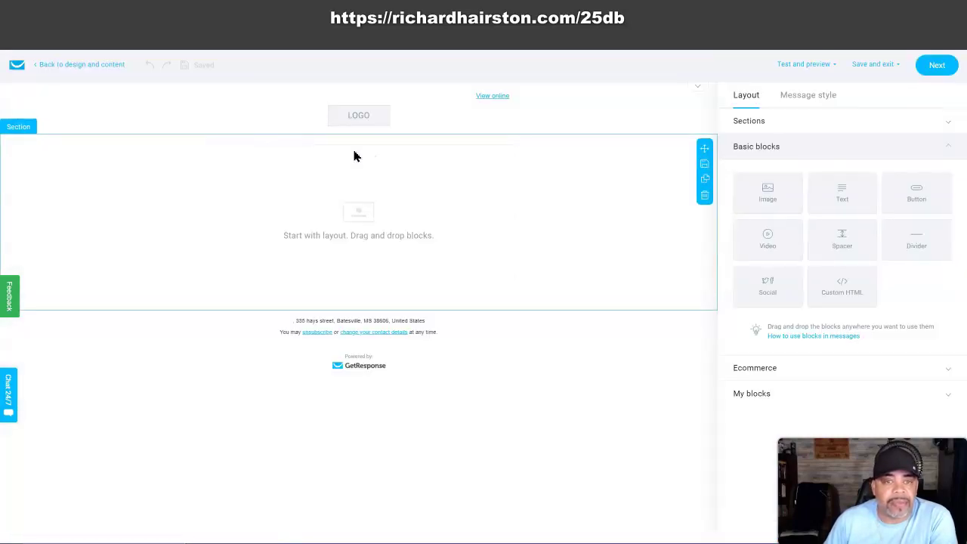
- Turn off the header's "View online" link and logo, and add a Text block to the empty message section
left_click(410, 113)
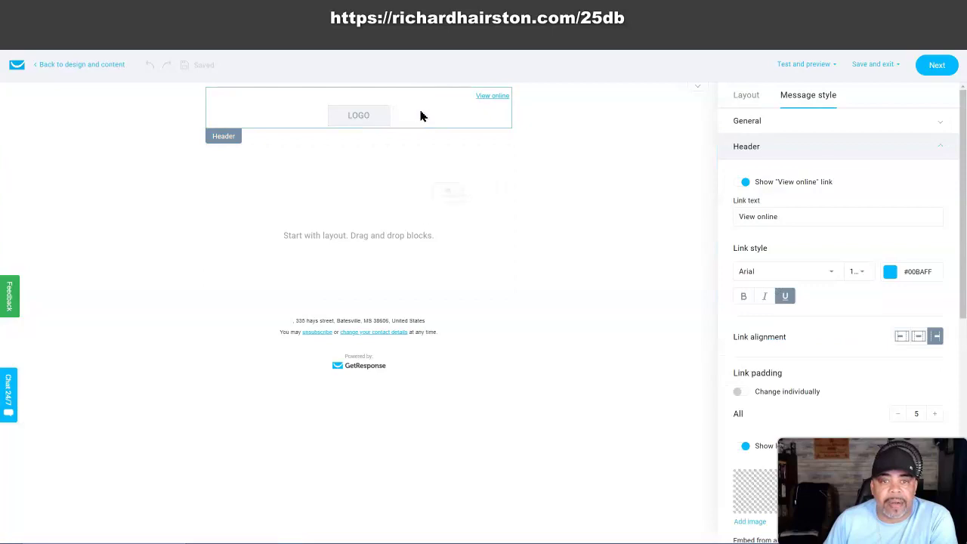
left_click(738, 186)
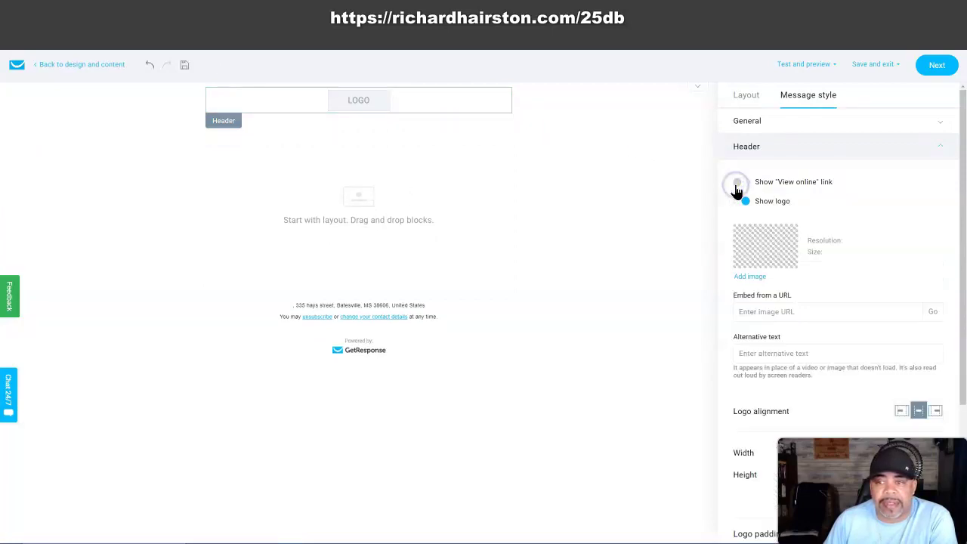
left_click(740, 202)
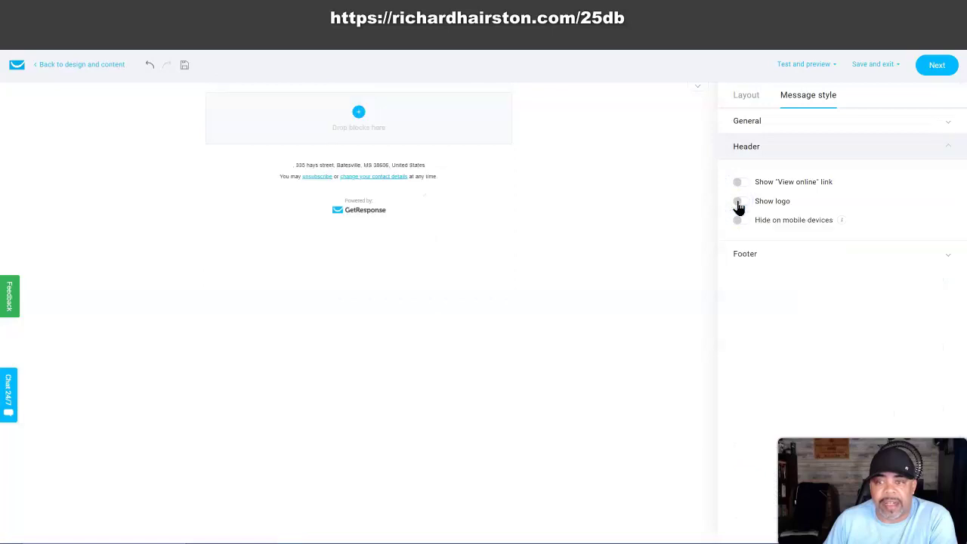
left_click(745, 97)
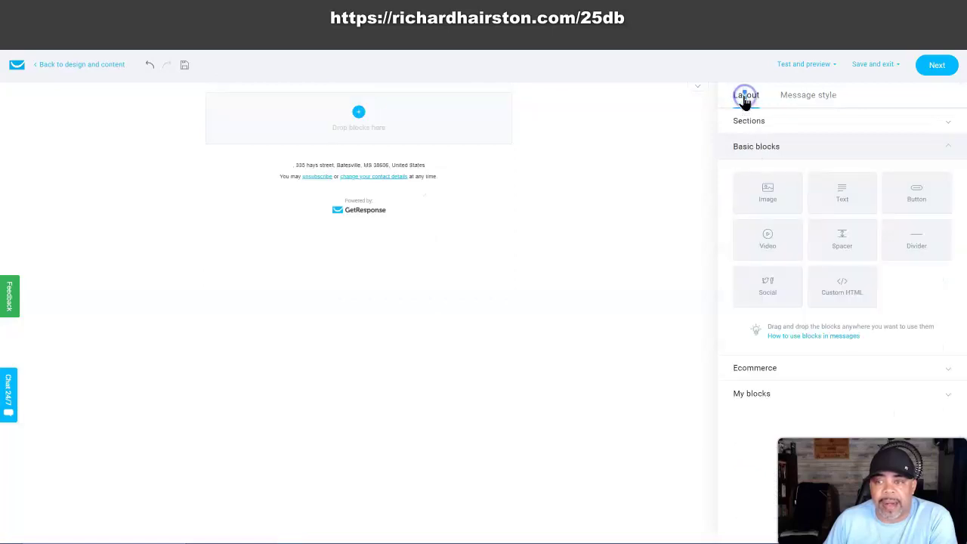
left_click_drag(837, 195, 341, 120)
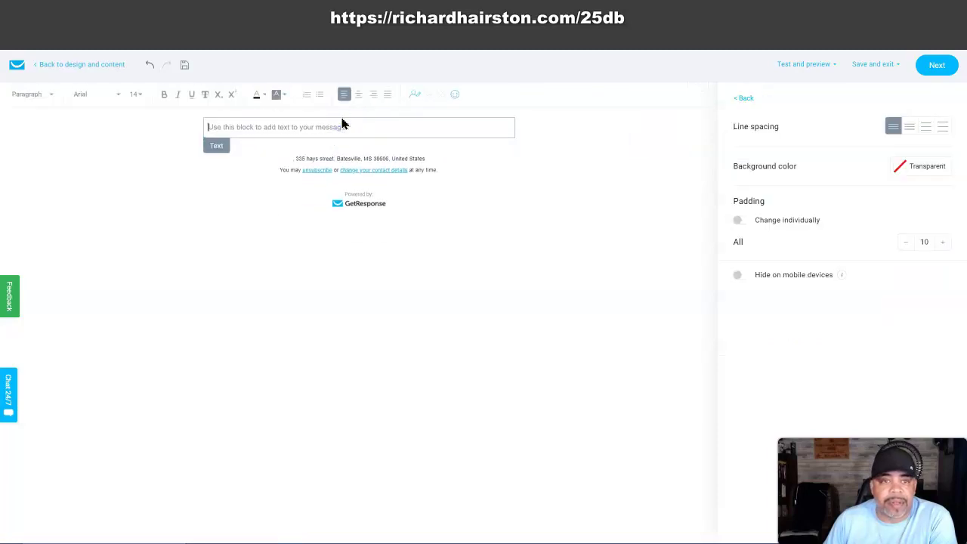
- Switch to the funnel page and copy the whole body of the sample 1st email, from the thank-you line to the signature
left_click(288, 13)
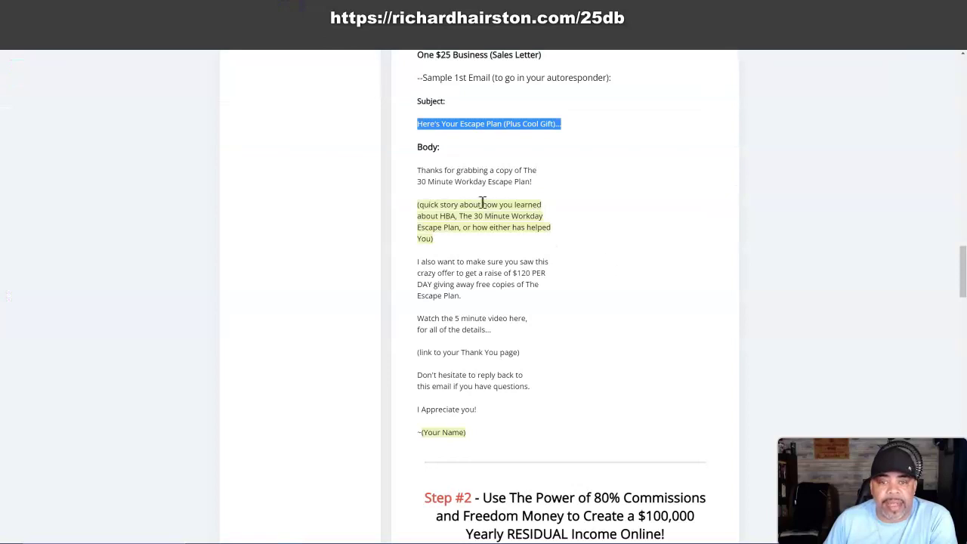
left_click_drag(418, 173, 513, 434)
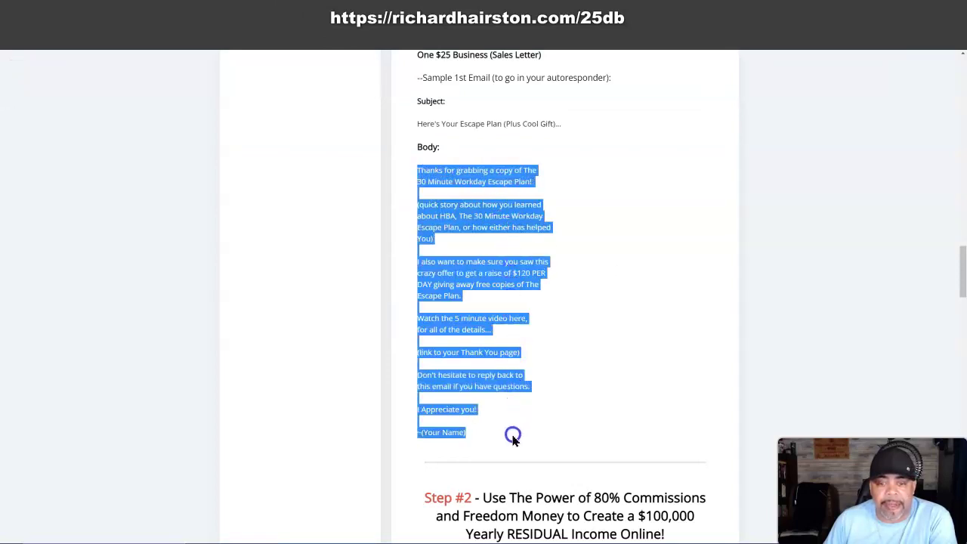
right_click(514, 225)
left_click(531, 231)
- Return to the GetResponse message editor, paste the copied body as plain text into the Text block, and remove its blank first line
left_click(187, 17)
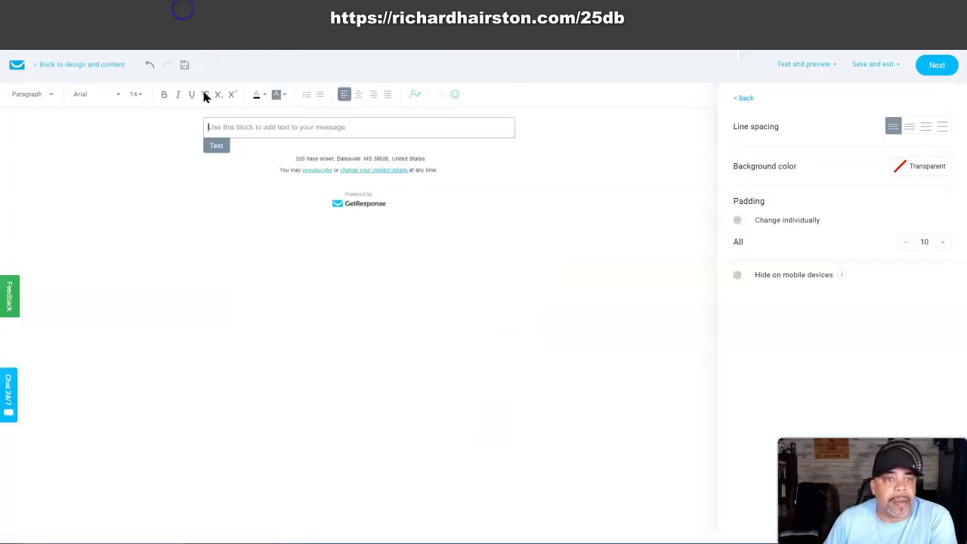
right_click(217, 127)
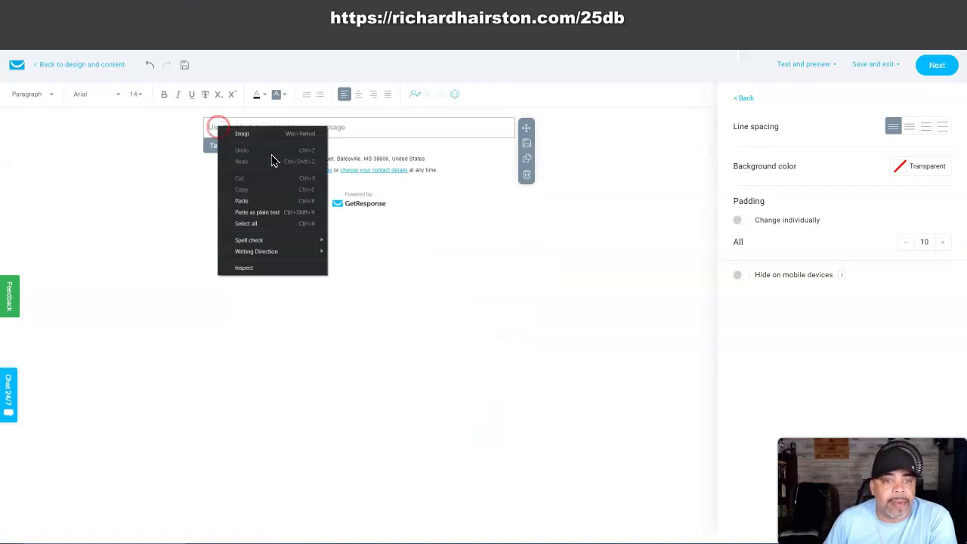
left_click(266, 215)
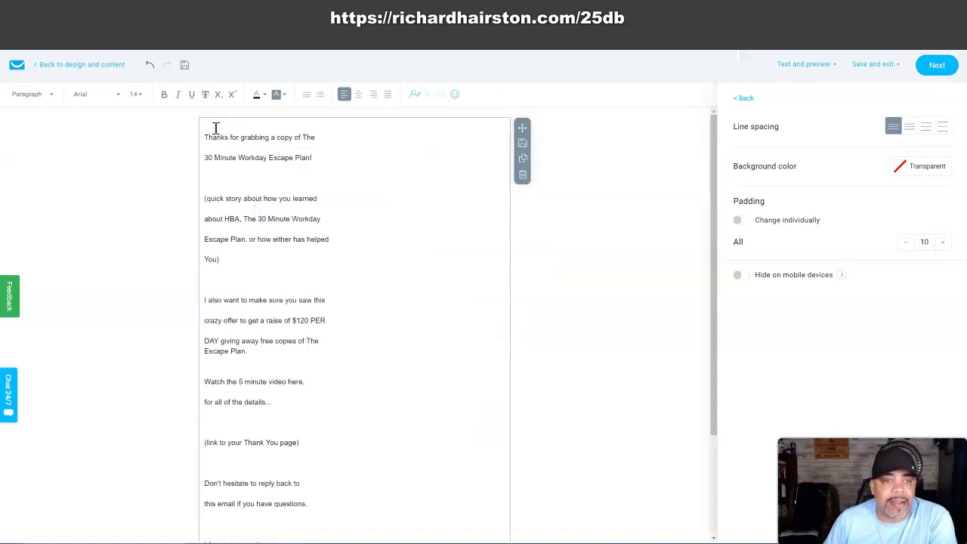
key("Delete")
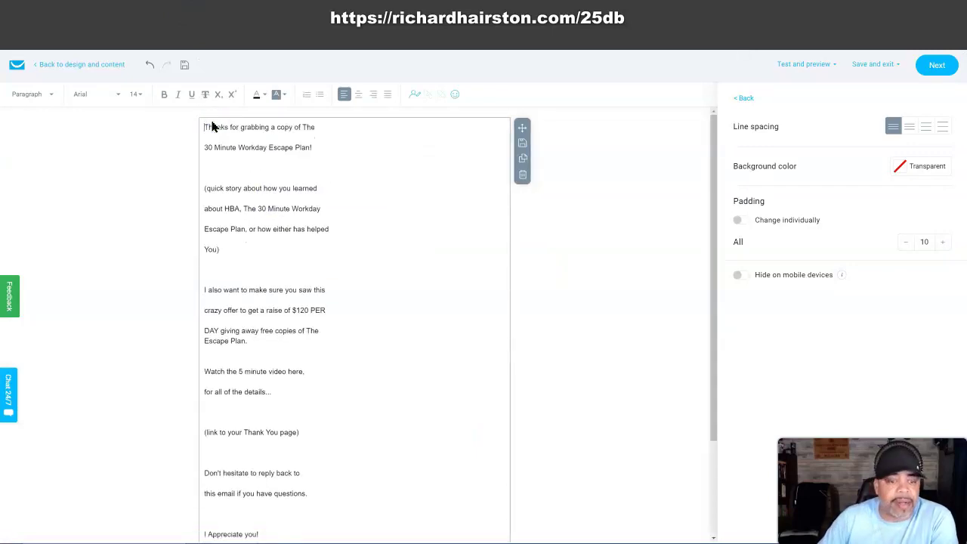
- Set the font size of the entire email body to 16
scroll(394, 333, "down", 2)
left_click_drag(274, 449, 194, 103)
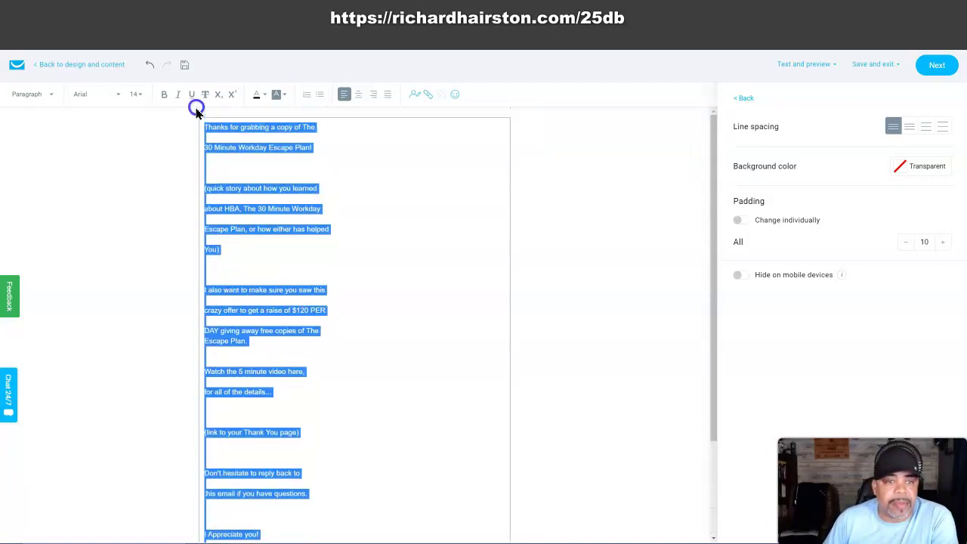
left_click(143, 99)
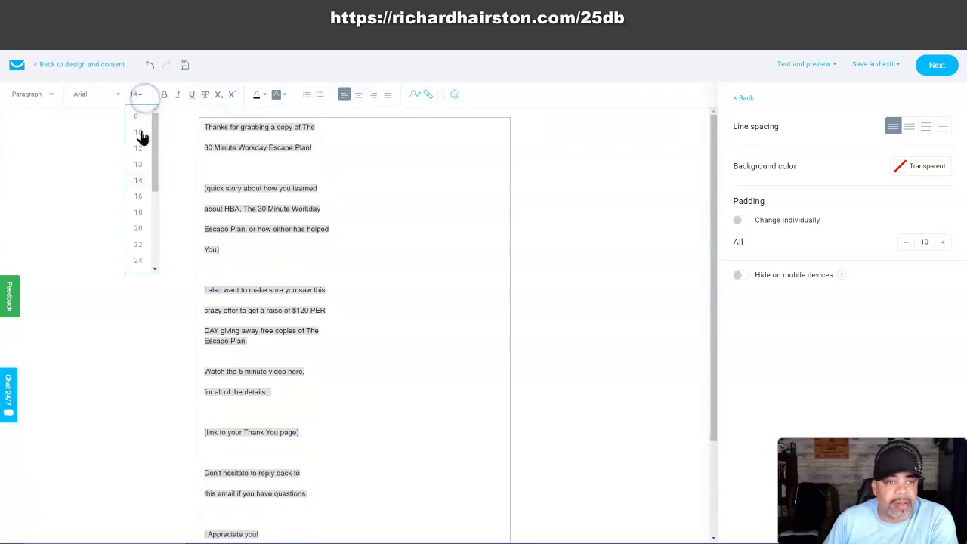
left_click(138, 197)
left_click(435, 185)
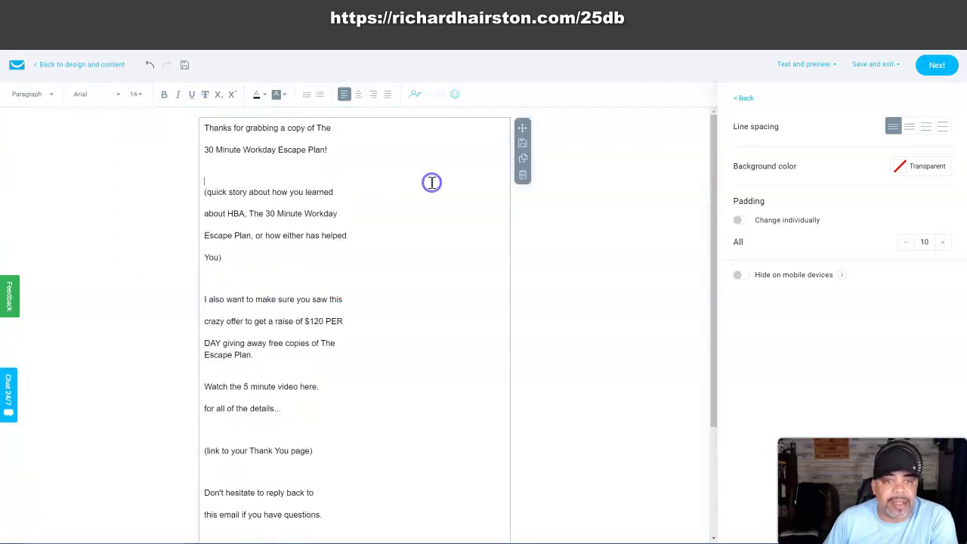
- Replace the "(Your Name)" placeholder in the signature with the sender's first name
scroll(382, 188, "down", 3)
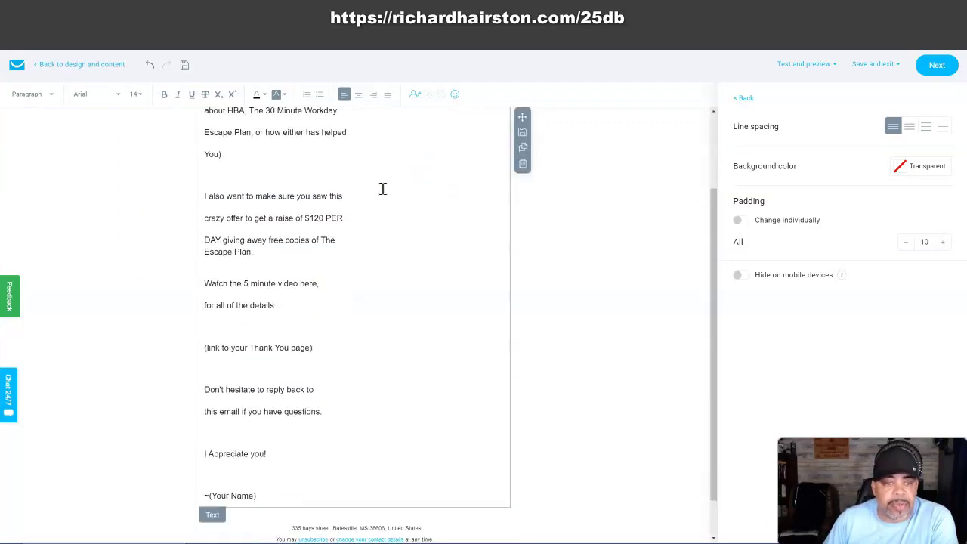
left_click_drag(262, 448, 210, 449)
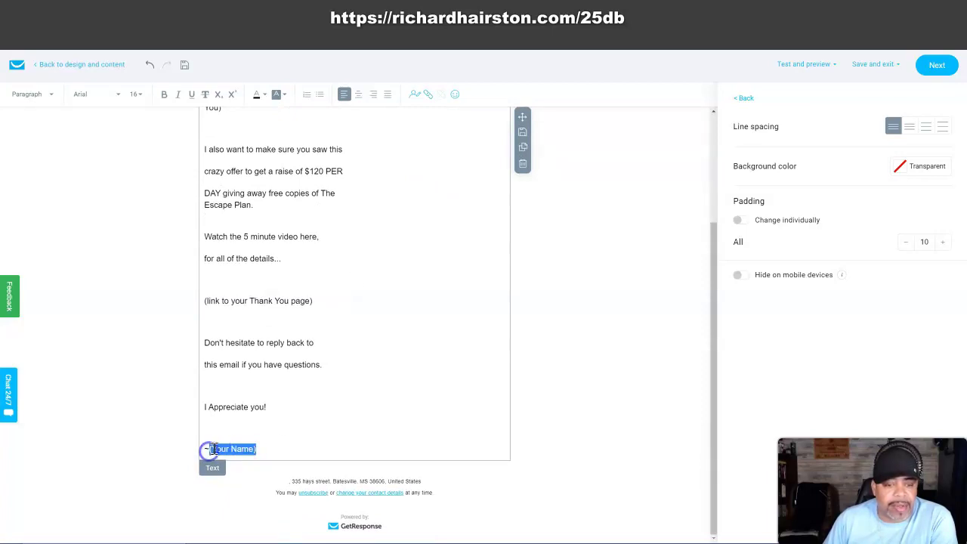
type("B")
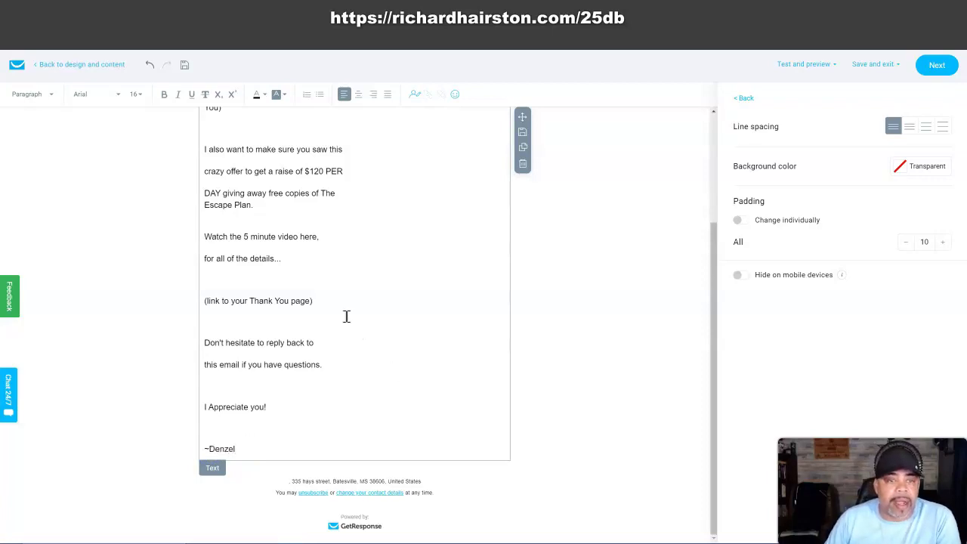
- Replace the "quick story" placeholder with a sentence giving the sender's name and saying they learned about this product from a good friend
scroll(347, 316, "up", 3)
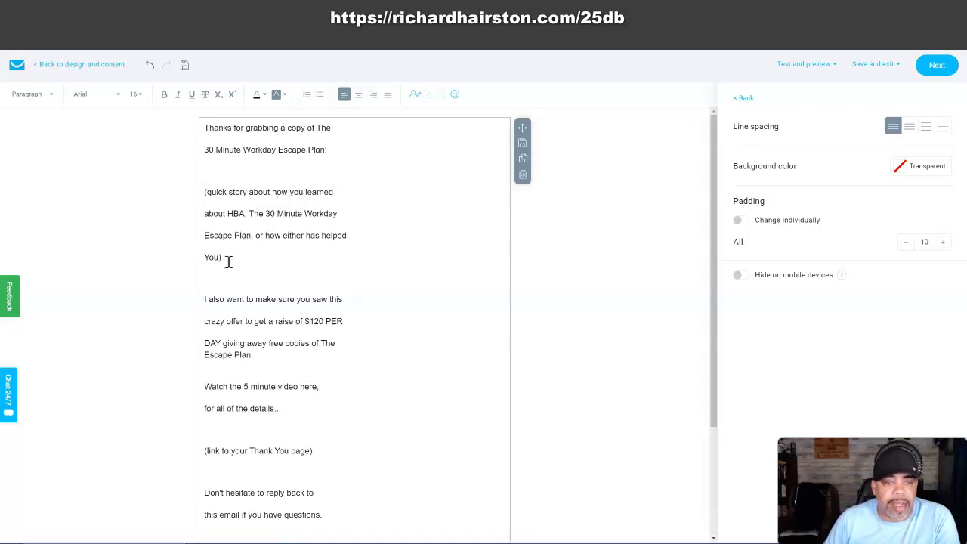
left_click_drag(227, 262, 203, 196)
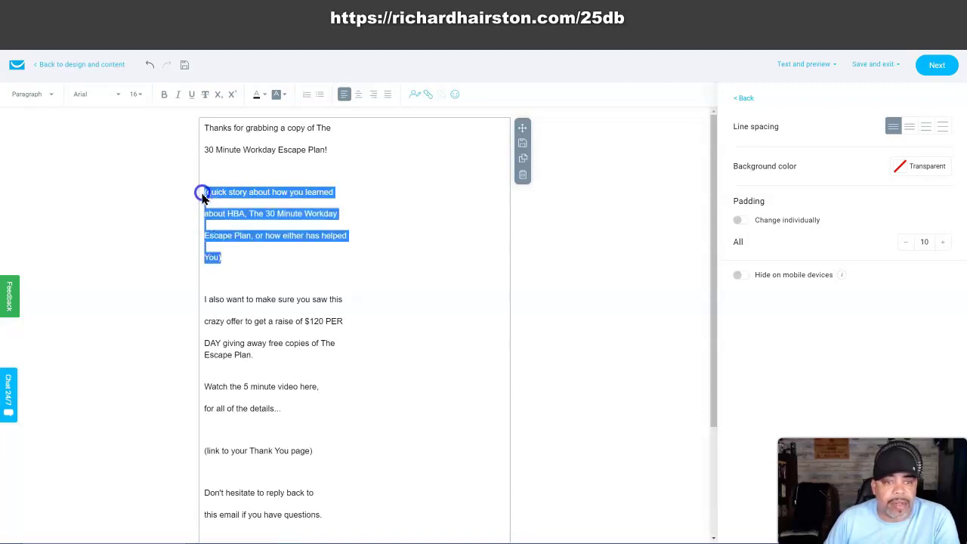
type("My name is Denzel and I lear")
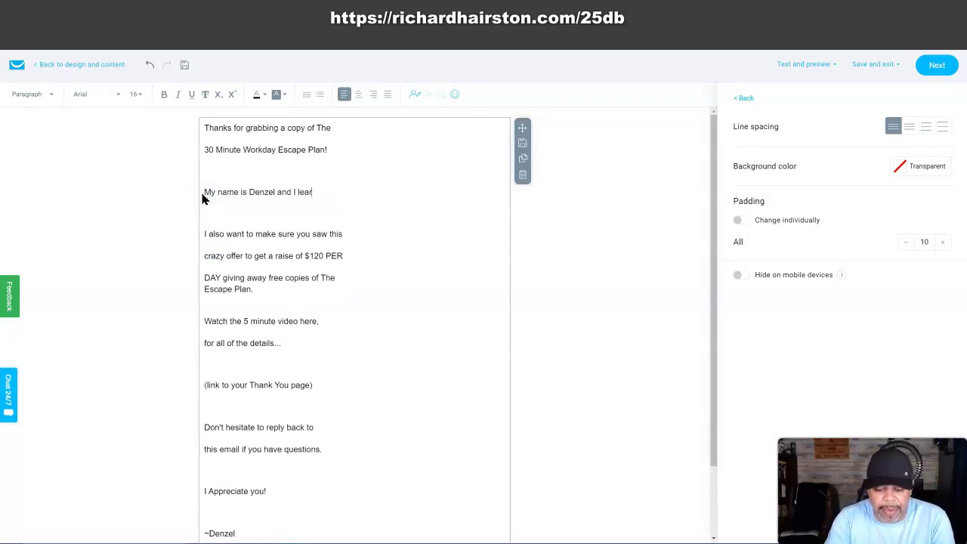
type("ned about the this product from and good friend ")
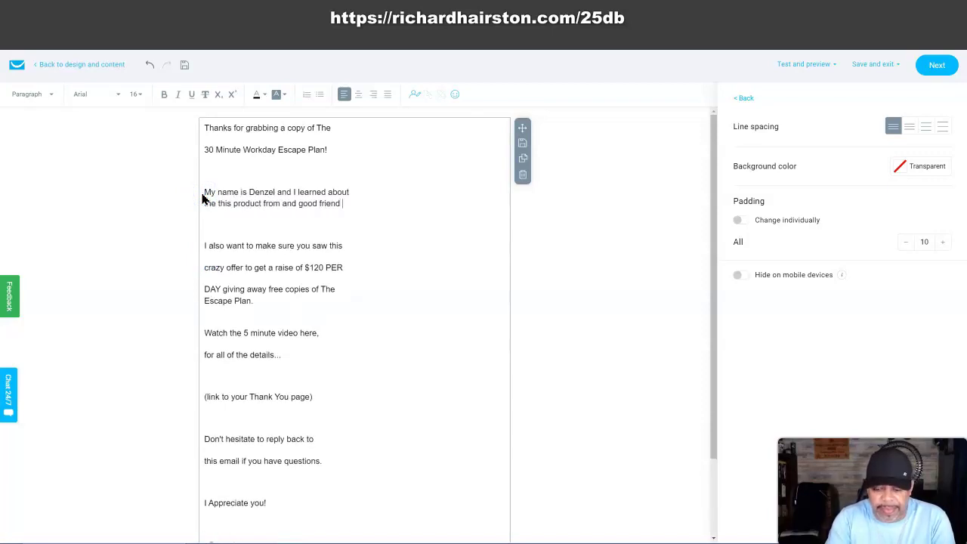
type("of mine.")
key("Return")
key("Return")
type("I couldn't be it when")
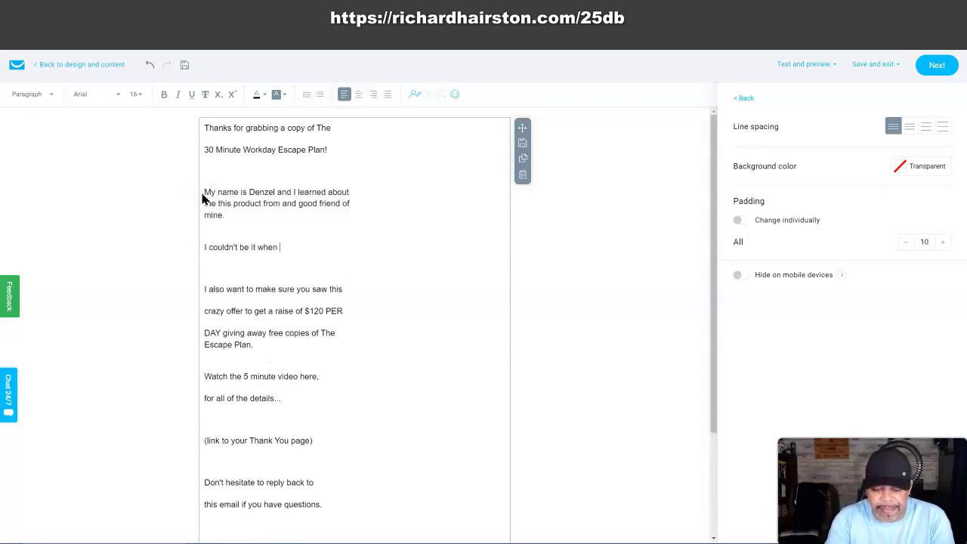
key("BackSpace")
key("BackSpace")
key("BackSpace")
key("BackSpace")
key("BackSpace")
key("BackSpace")
key("BackSpace")
key("BackSpace")
key("BackSpace")
key("BackSpace")
key("BackSpace")
key("BackSpace")
key("BackSpace")
key("BackSpace")
key("BackSpace")
key("BackSpace")
key("BackSpace")
key("BackSpace")
key("BackSpace")
key("BackSpace")
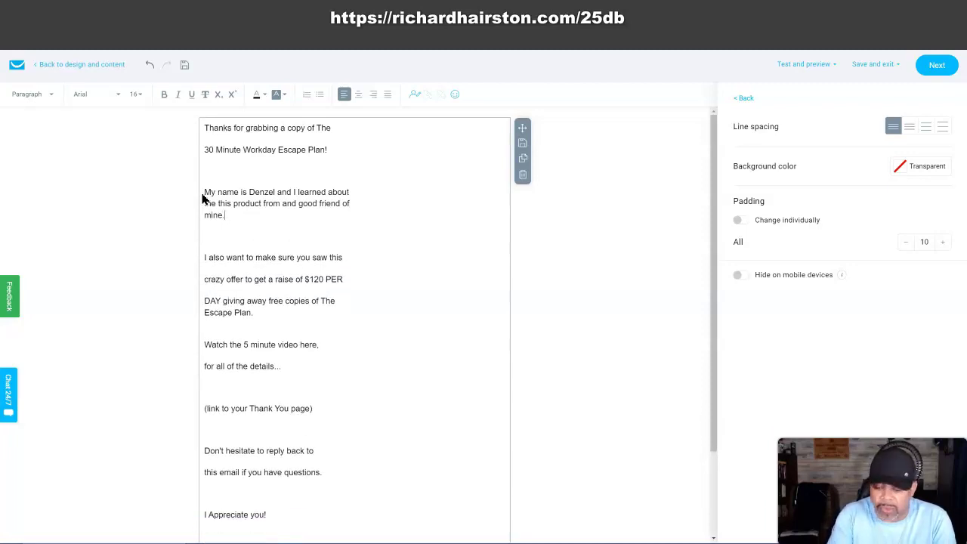
- Remove the surplus blank lines and mid-sentence line breaks so that each sentence of the email body runs on continuously
scroll(294, 255, "down", 2)
scroll(294, 256, "up", 3)
left_click(210, 168)
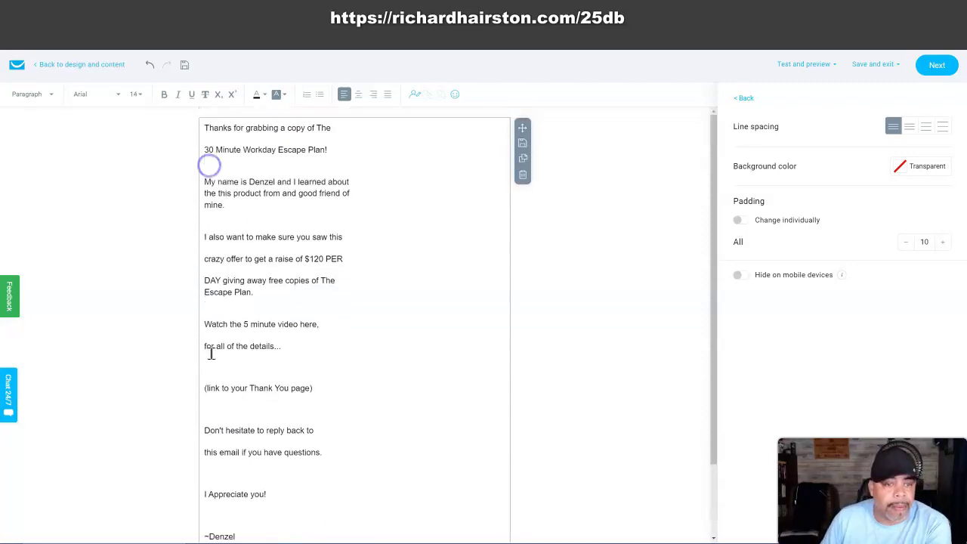
left_click(324, 408)
key("Delete")
left_click(377, 185)
key("Delete")
left_click(358, 218)
key("Delete")
left_click(356, 237)
key("Delete")
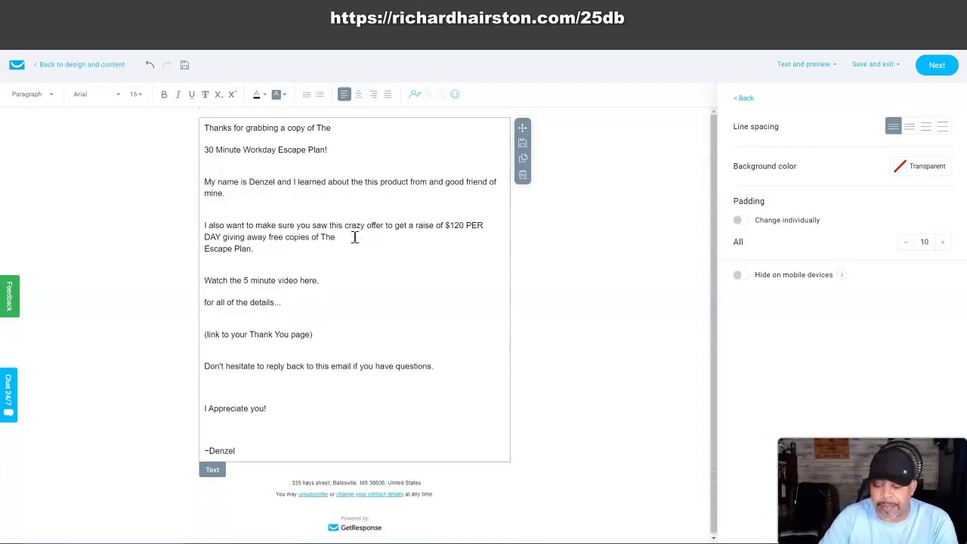
key("Delete")
left_click(347, 123)
key("Delete")
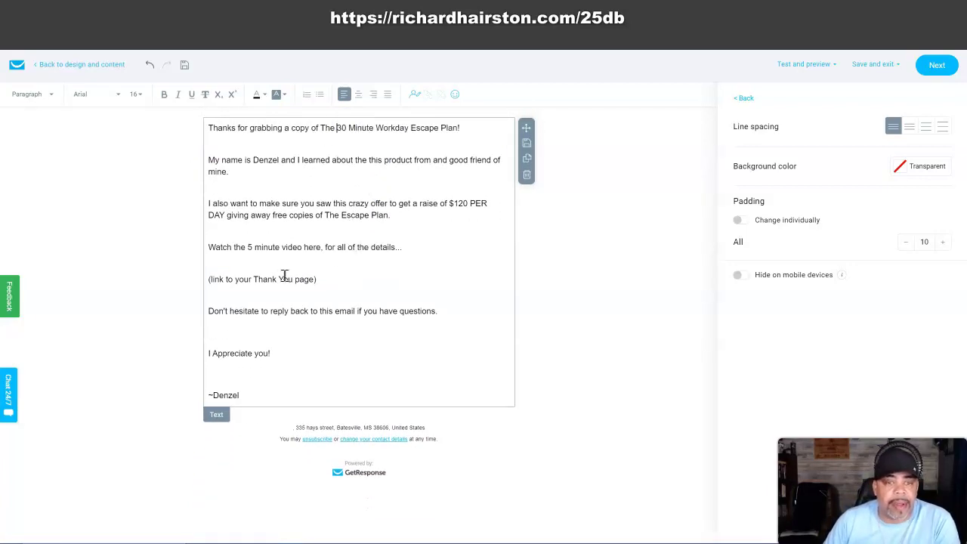
- Replace "(link to your Thank You page)" with ">>>" followed by the pasted thank-you page URL on the same line
left_click_drag(317, 281, 204, 287)
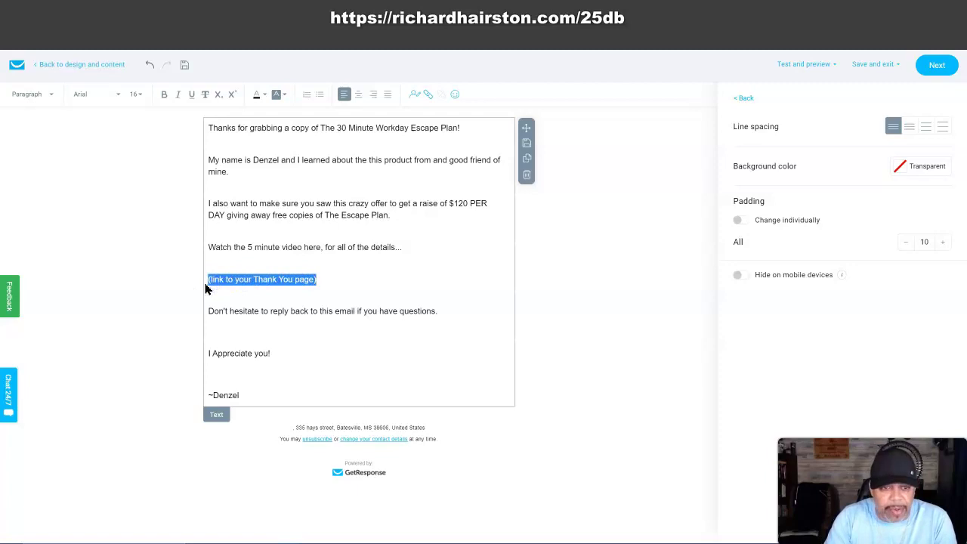
type(">>>")
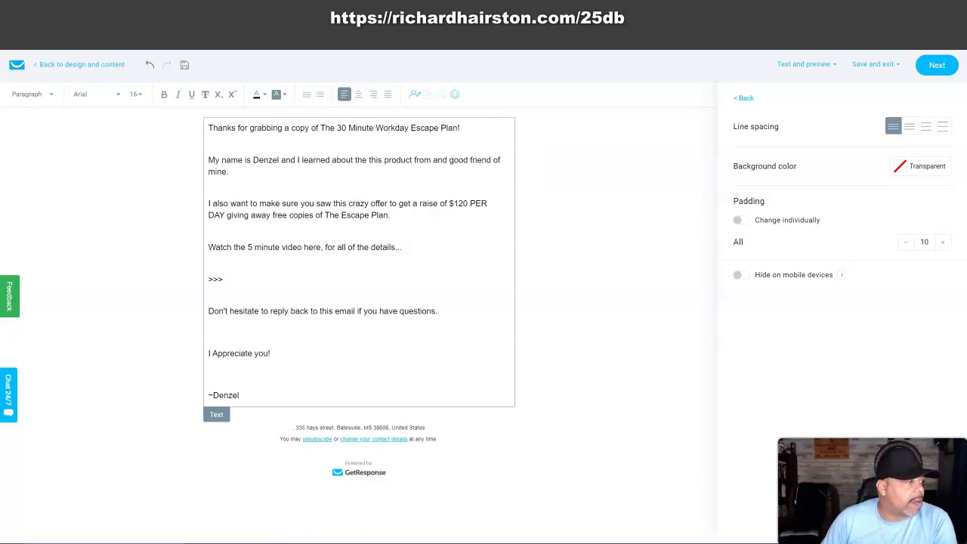
right_click(227, 280)
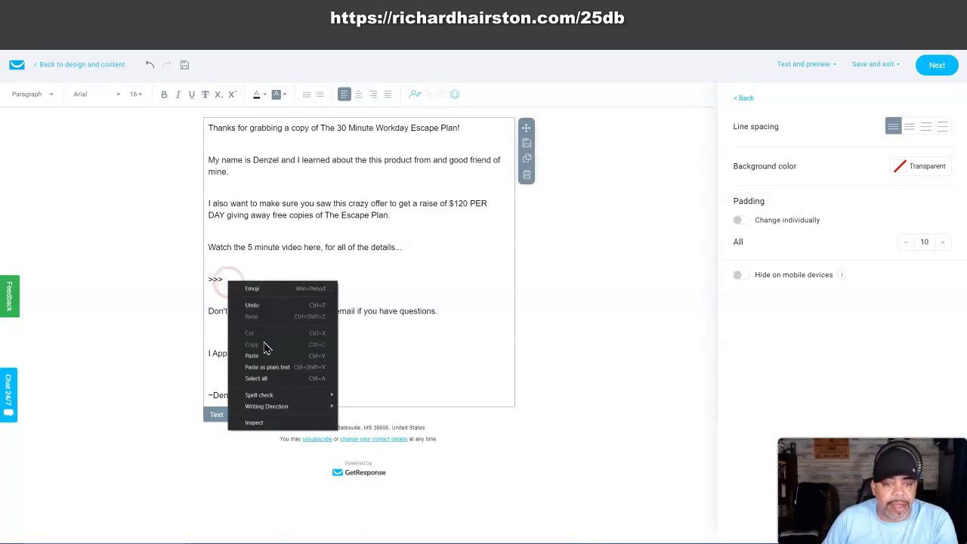
left_click(258, 358)
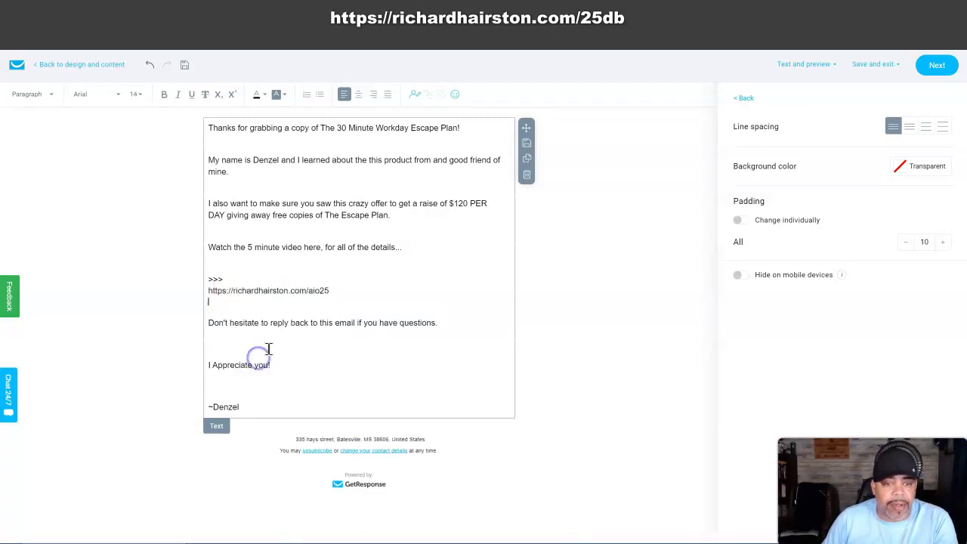
key("Delete")
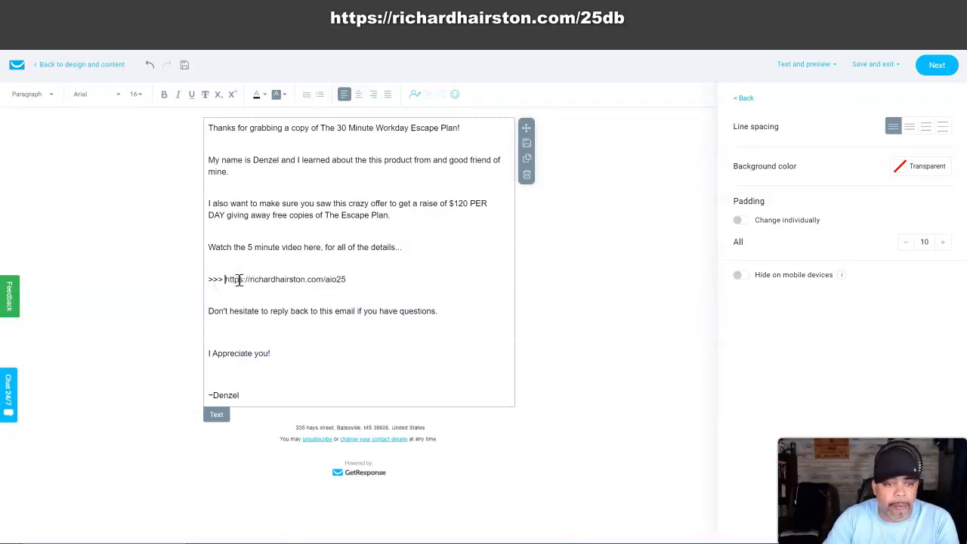
- Make the ">>>" thank-you page URL line bold
left_click_drag(347, 280, 227, 279)
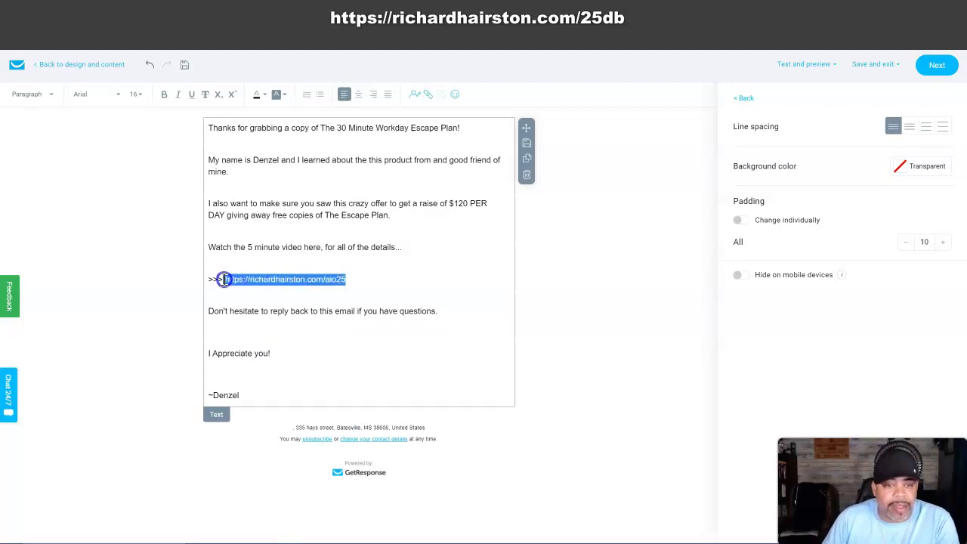
left_click(163, 95)
left_click(362, 268)
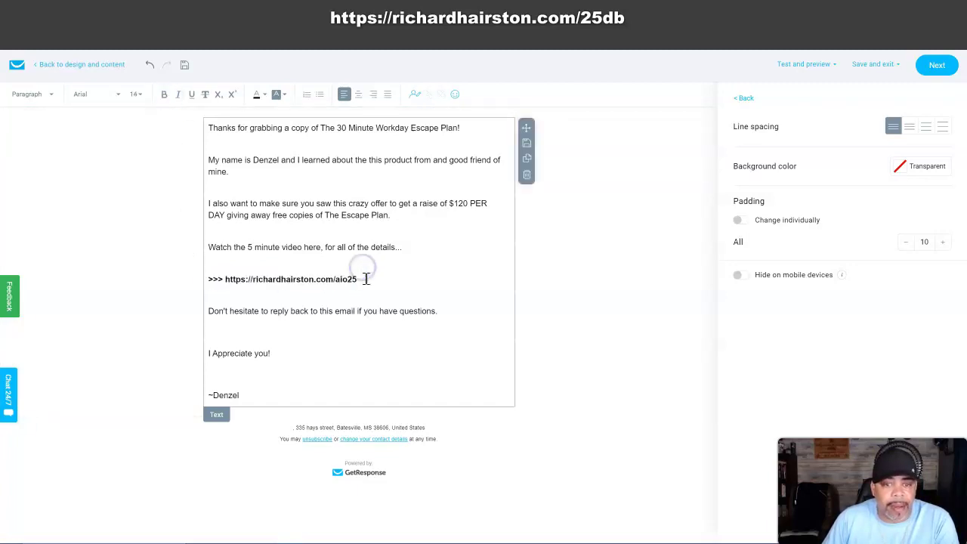
- Turn the thank-you page URL text into a Web address link that points to the same URL
left_click_drag(357, 280, 225, 280)
key("ctrl+c")
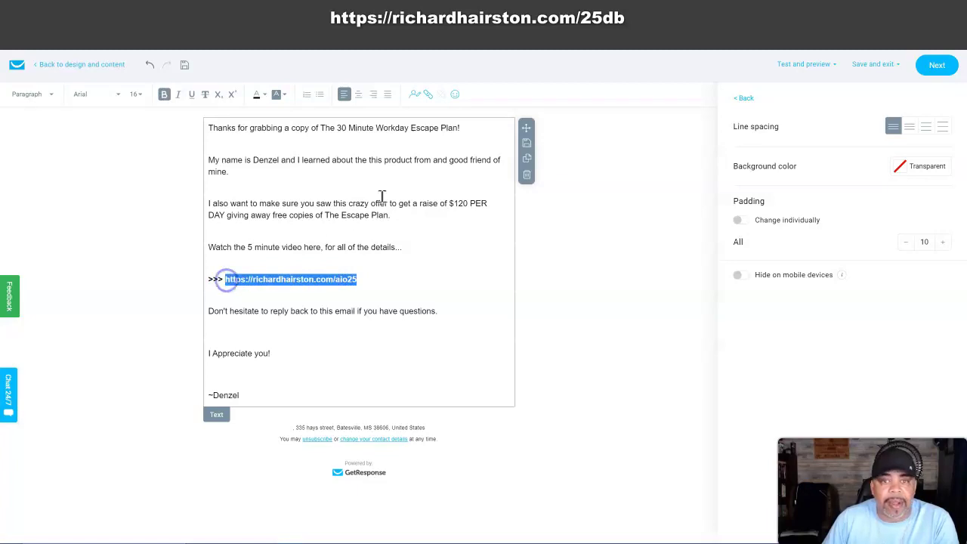
left_click(428, 96)
right_click(370, 271)
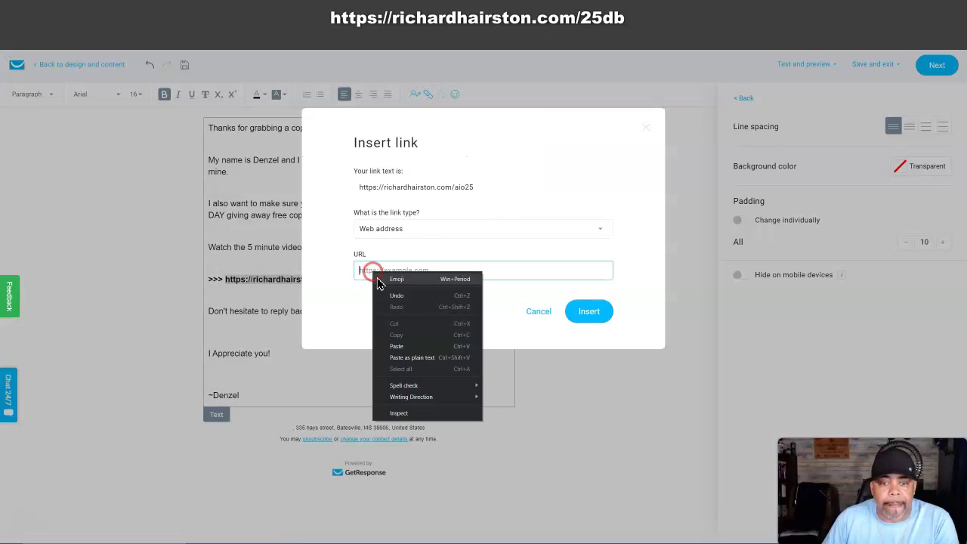
left_click(395, 346)
left_click(588, 312)
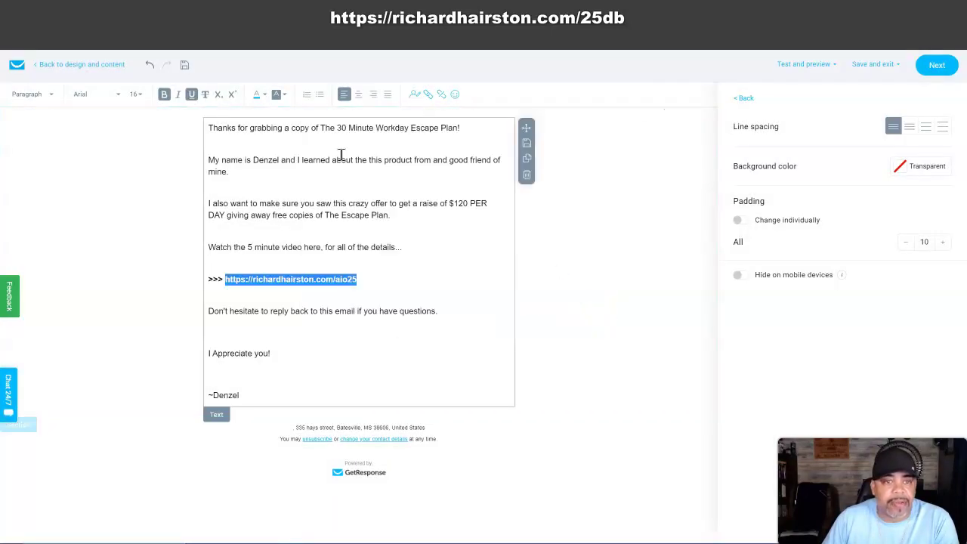
- Set the text color of the linked thank-you page URL to blue
left_click(265, 98)
left_click(235, 138)
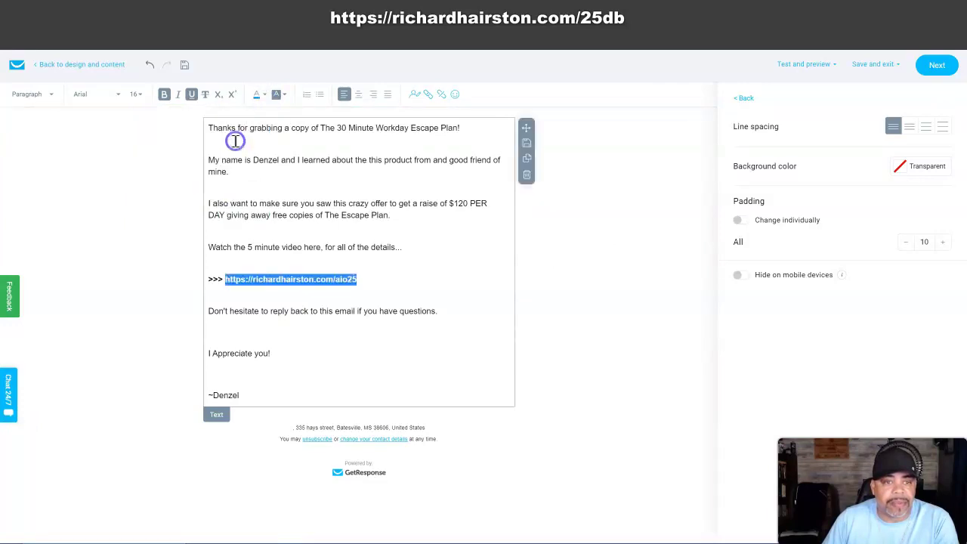
left_click(405, 280)
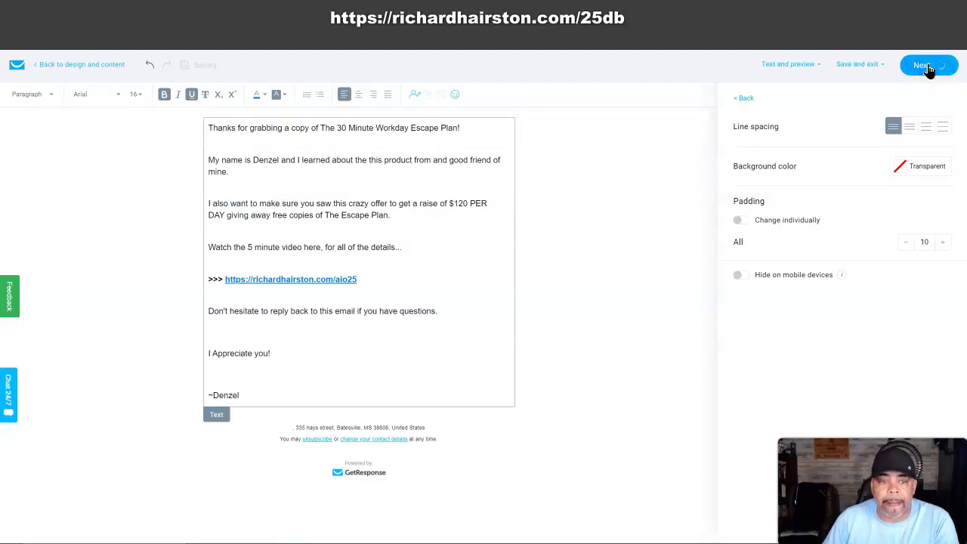
- Turn off tracking of link clicks with Google Analytics for the Day 1 autoresponder
scroll(412, 208, "down", 2)
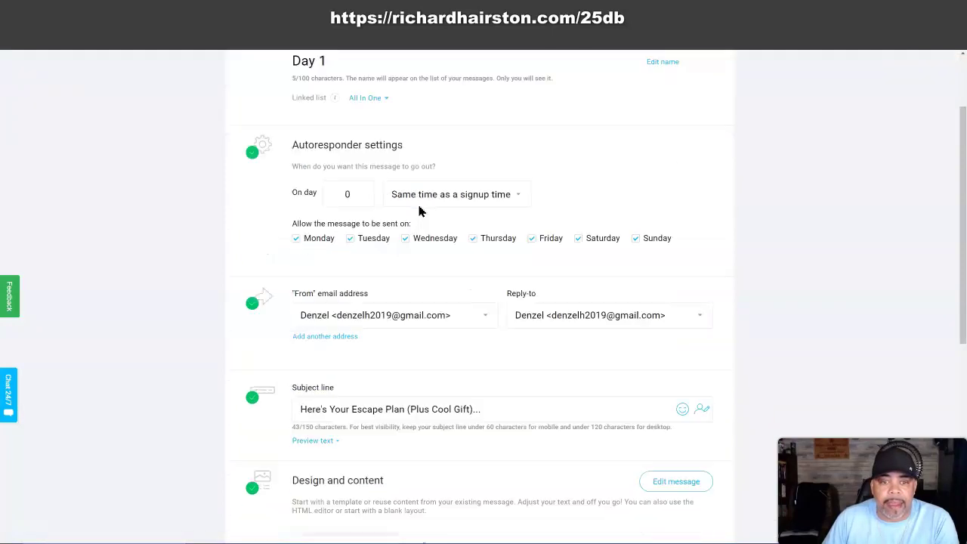
scroll(417, 204, "down", 5)
mouse_move(382, 293)
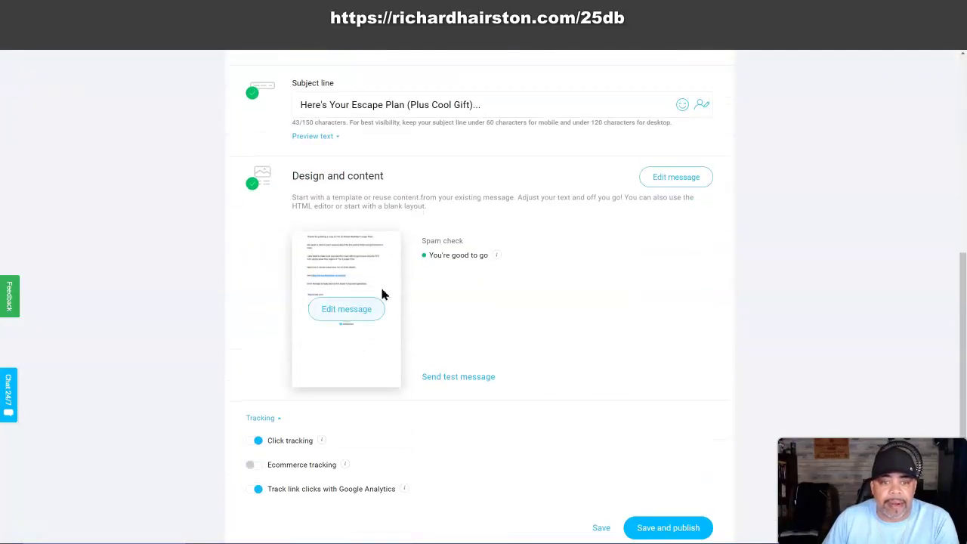
scroll(371, 377, "down", 2)
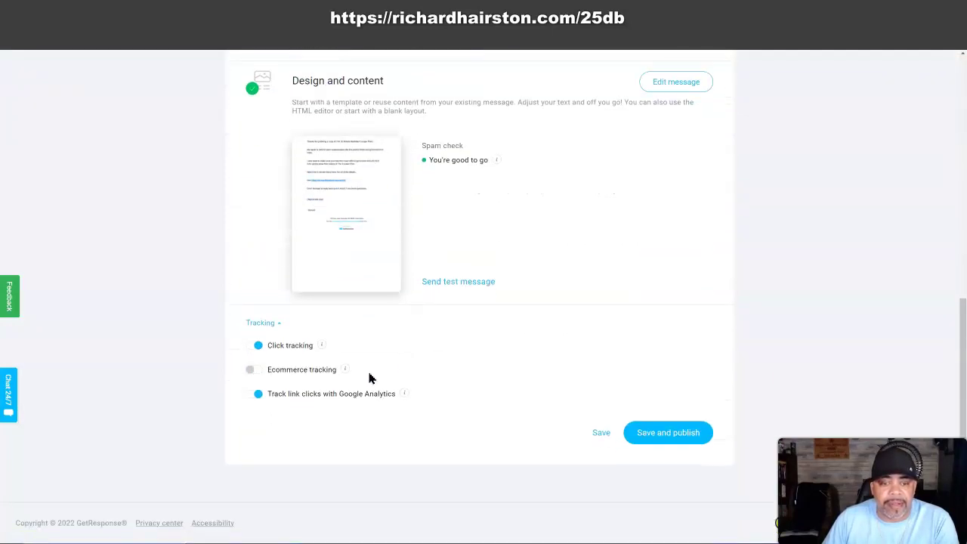
left_click(251, 394)
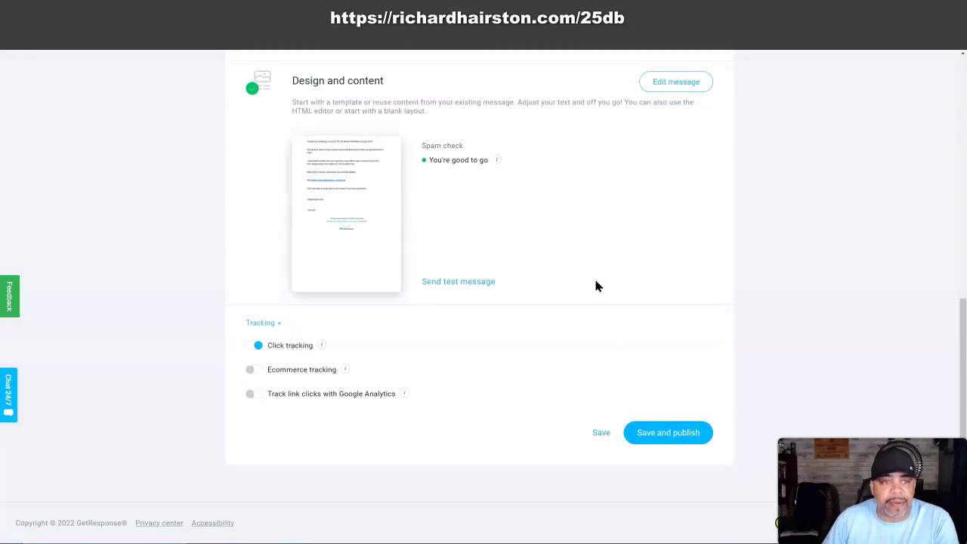
- Review the Day 1 autoresponder's settings, then save and publish it
scroll(596, 284, "up", 4)
scroll(594, 284, "up", 3)
scroll(548, 347, "down", 5)
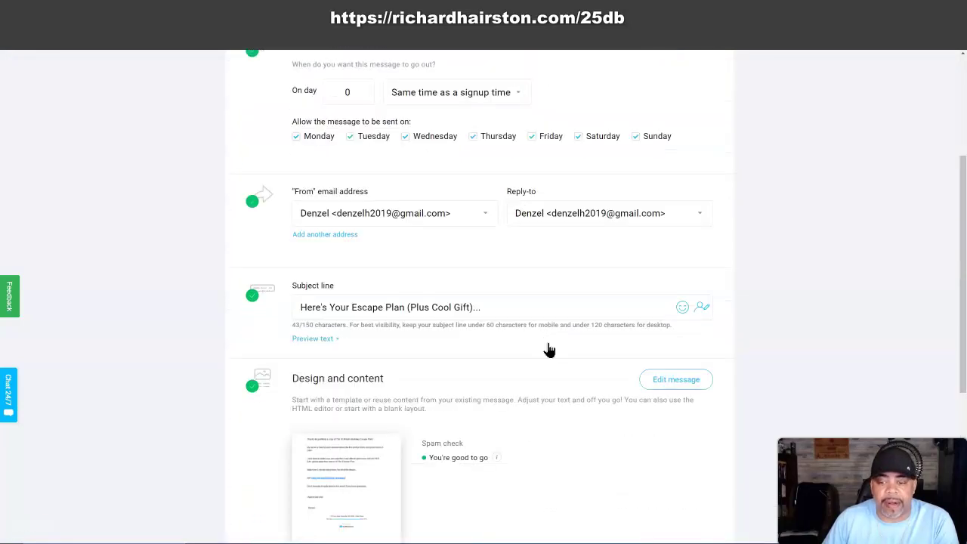
left_click(664, 506)
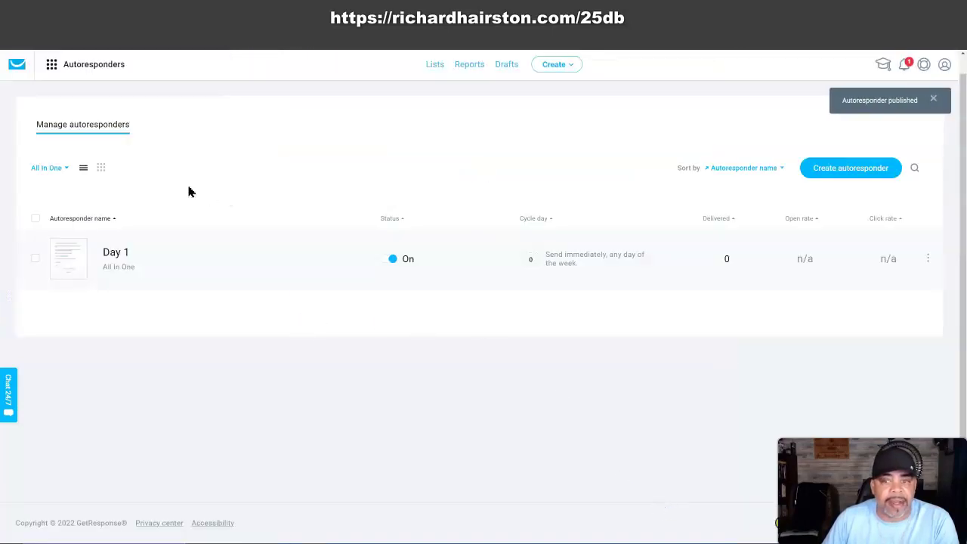
- Create a new autoresponder named "Day 2" and link it to the All In One list
left_click(851, 168)
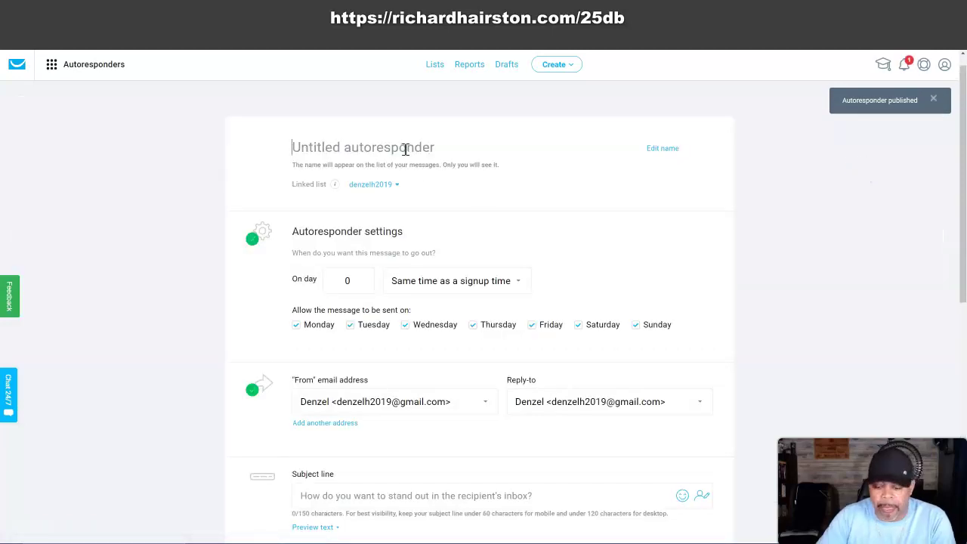
type("Day 2")
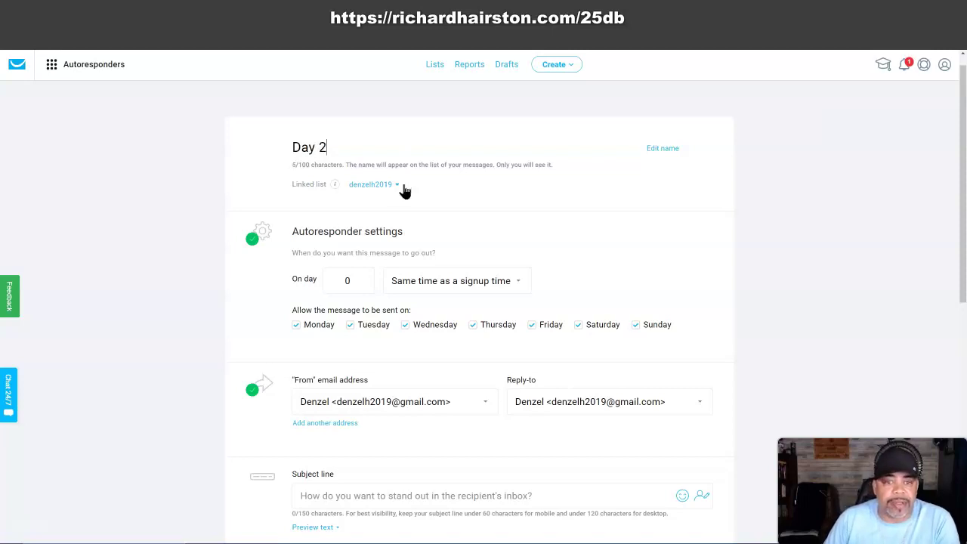
left_click(366, 189)
left_click(376, 205)
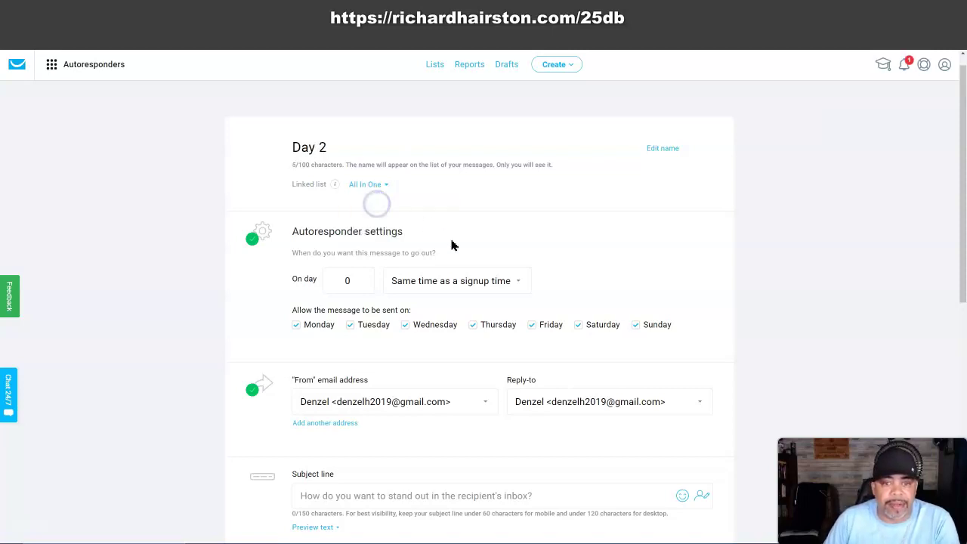
- Enter "Did You Get It" as the Day 2 autoresponder's subject line
scroll(454, 244, "down", 1)
scroll(453, 244, "down", 2)
left_click(333, 275)
type("Did")
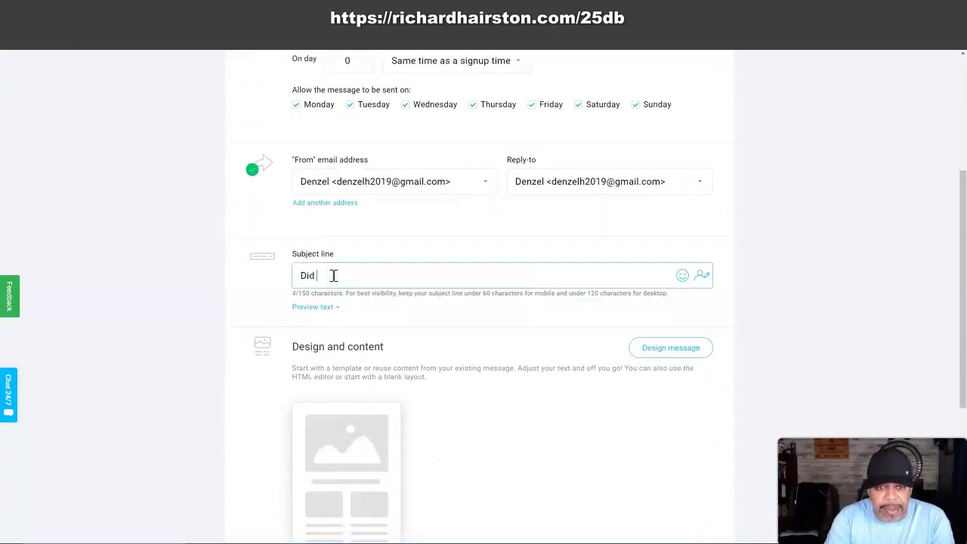
type(" You Get It")
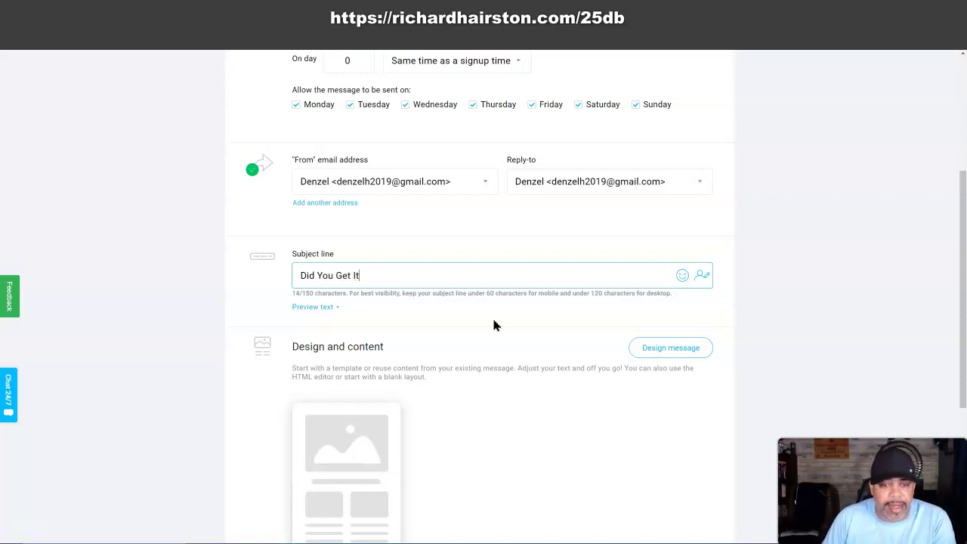
- Start designing the Day 2 message from the empty "Blank template"
scroll(491, 317, "down", 3)
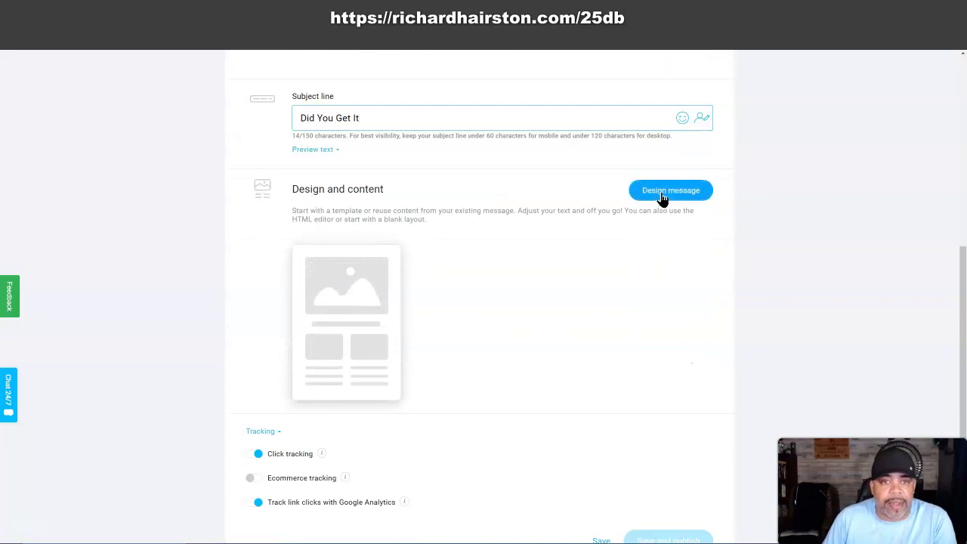
left_click(662, 198)
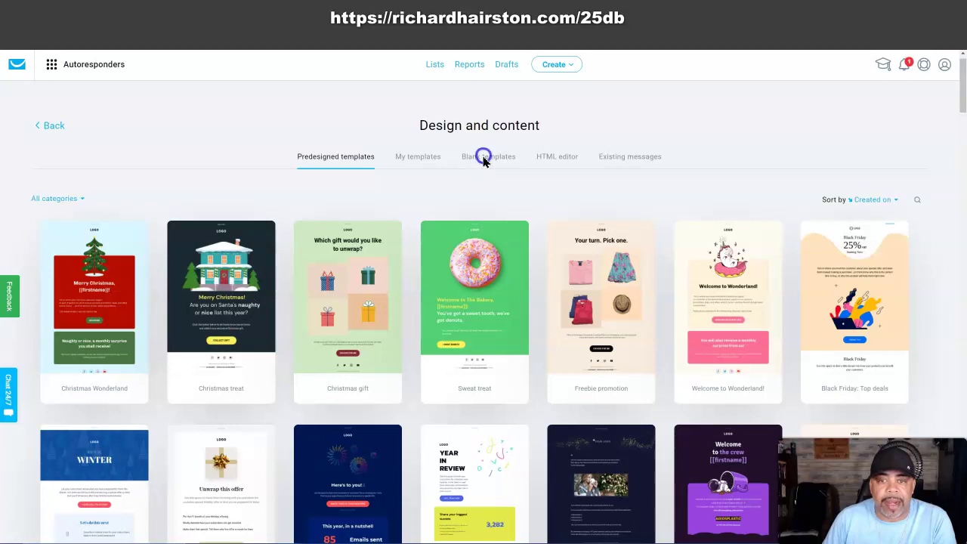
left_click(484, 157)
left_click(467, 315)
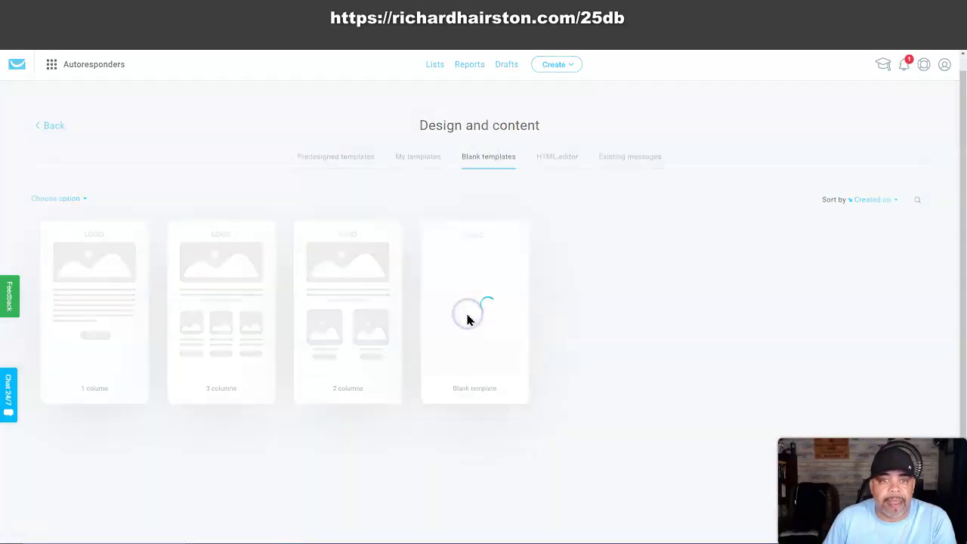
- Hide the "View online" link and the logo in the message header
left_click(416, 114)
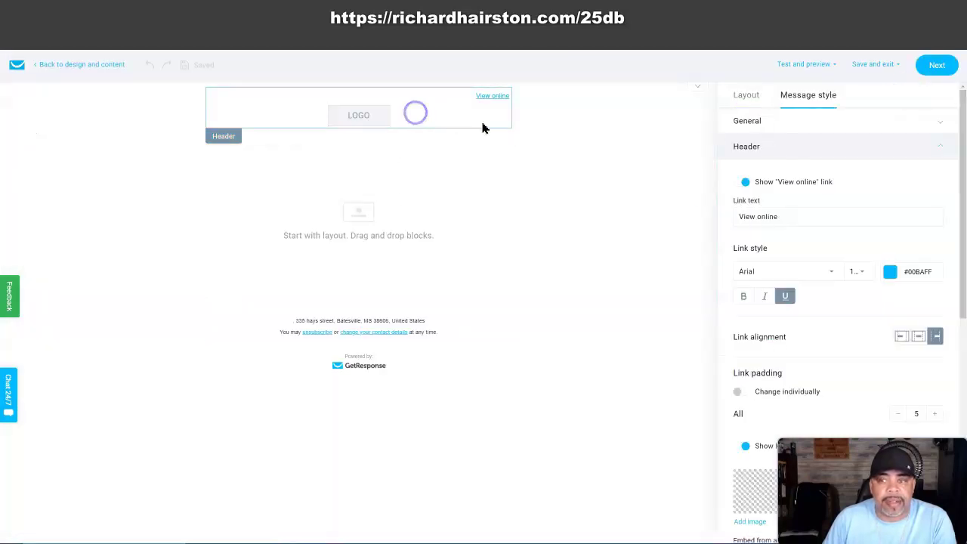
left_click(741, 185)
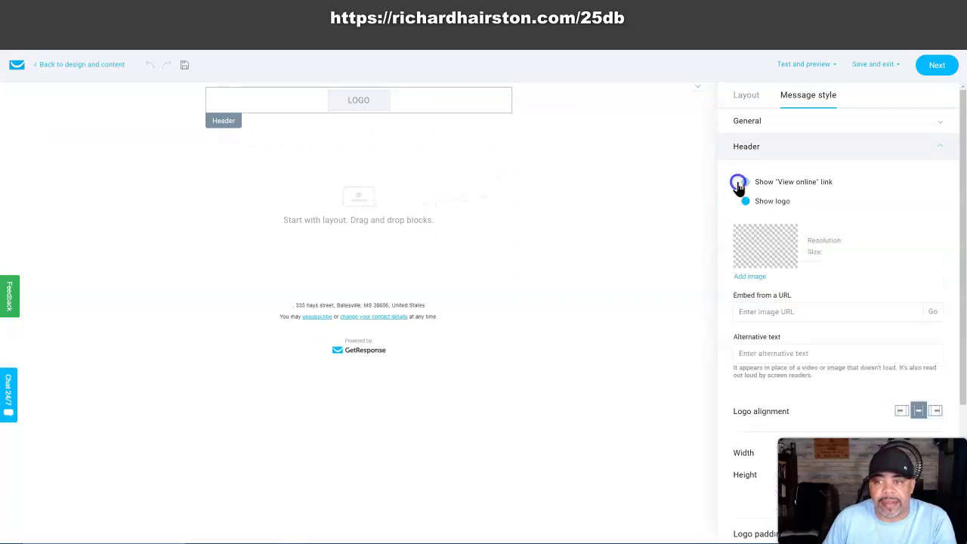
left_click(740, 205)
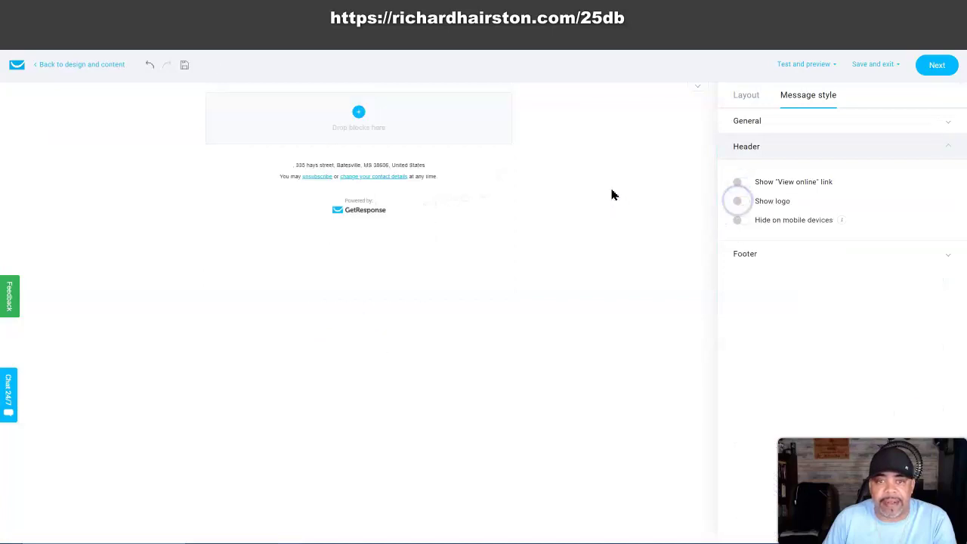
- Add a text block reading "Hey," followed by "I just wanted to make sure you gort your 30 Mintue Workday Escape Plan!"
left_click(756, 96)
left_click_drag(842, 197, 298, 126)
type("Hey,")
key("Return")
key("Return")
type("I just wanted to make sure you gort your 30 Mintue")
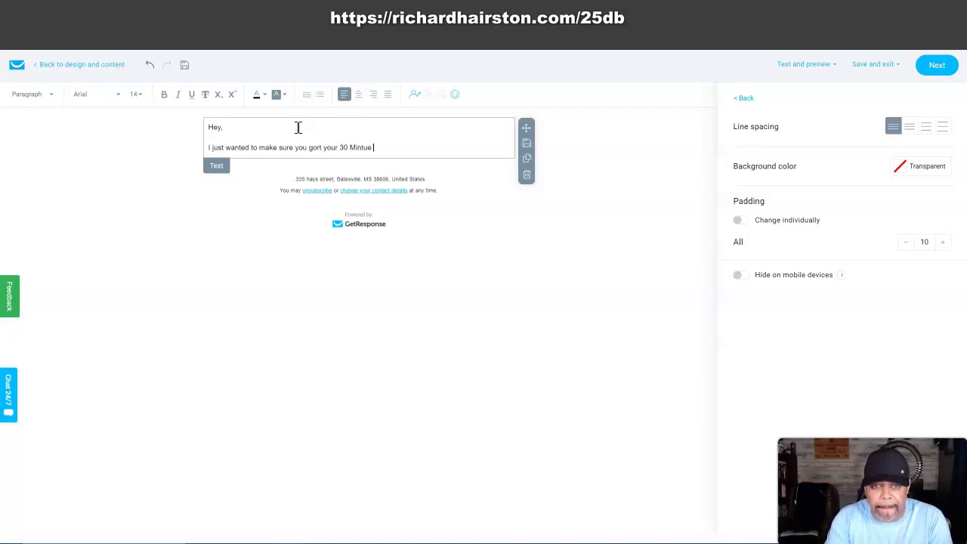
type("scape Plan!")
- Add the line ">>> If not you can get it right here!" below the Escape Plan sentence
key("Return")
key("Return")
type("If not you can")
key("BackSpace")
key("BackSpace")
type("e!")
left_click(209, 168)
type(">>>")
- Set the font size of all the message text to 16
key("ctrl+a")
left_click(133, 94)
left_click(145, 151)
- Add extra line breaks after the Escape Plan sentence and the greeting, and make the "If not you can get it right here!" line bold
left_click(486, 150)
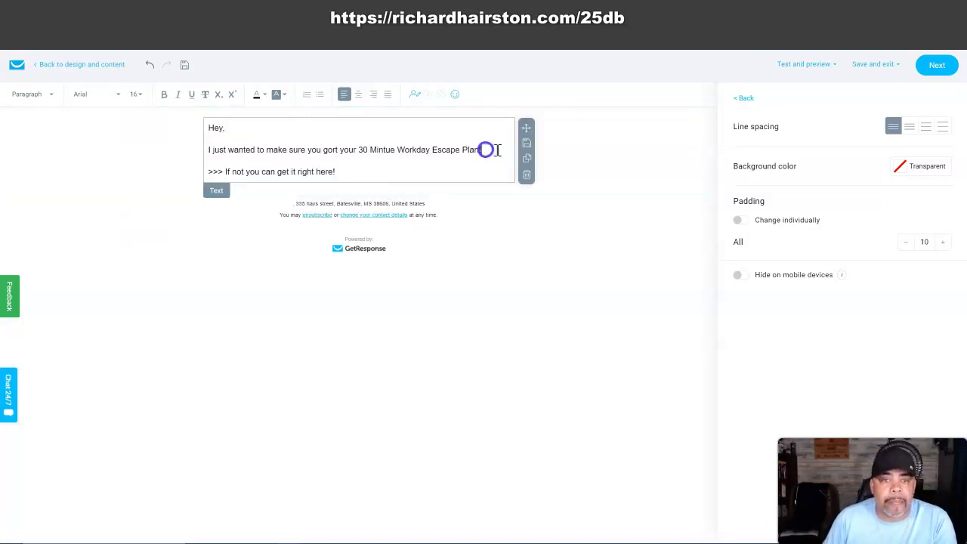
key("Return")
left_click(224, 128)
key("Return")
left_click_drag(339, 190, 224, 193)
key("ctrl+b")
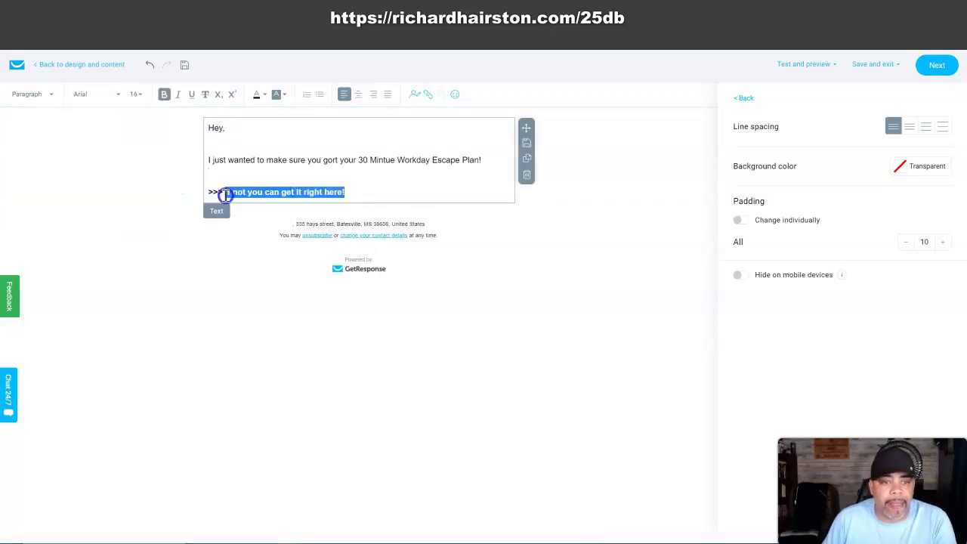
- Add the sign-off "To your success," and the sender's first name after a dash, both in regular, non-bold text
left_click(345, 192)
key("Return")
key("Return")
type("Yo your success,")
key("Return")
key("Return")
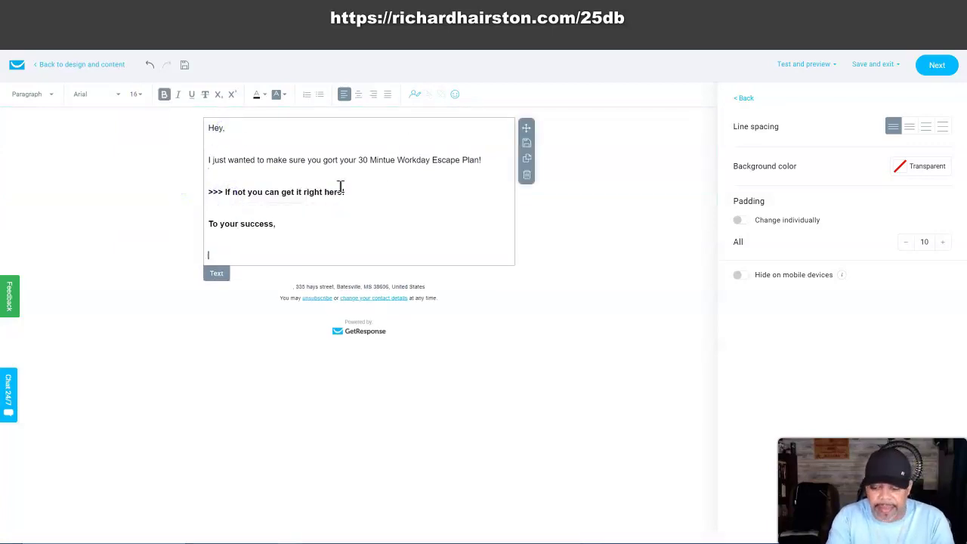
type("-Denzel")
left_click_drag(205, 224, 283, 267)
key("ctrl+b")
- Turn "If not you can get it right here!" into a Web address link using the copied URL
left_click(346, 192)
left_click_drag(345, 192, 226, 192)
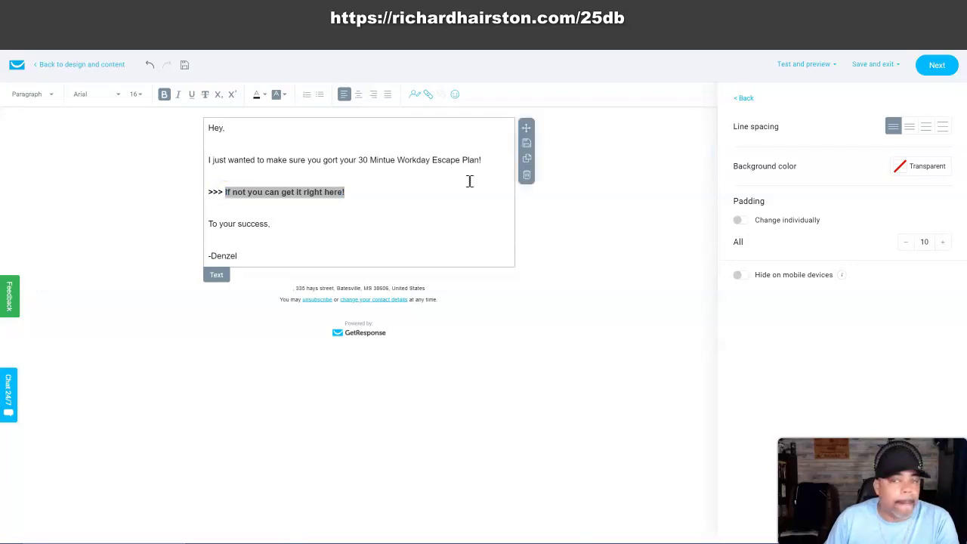
left_click(428, 95)
left_click(367, 270)
right_click(367, 270)
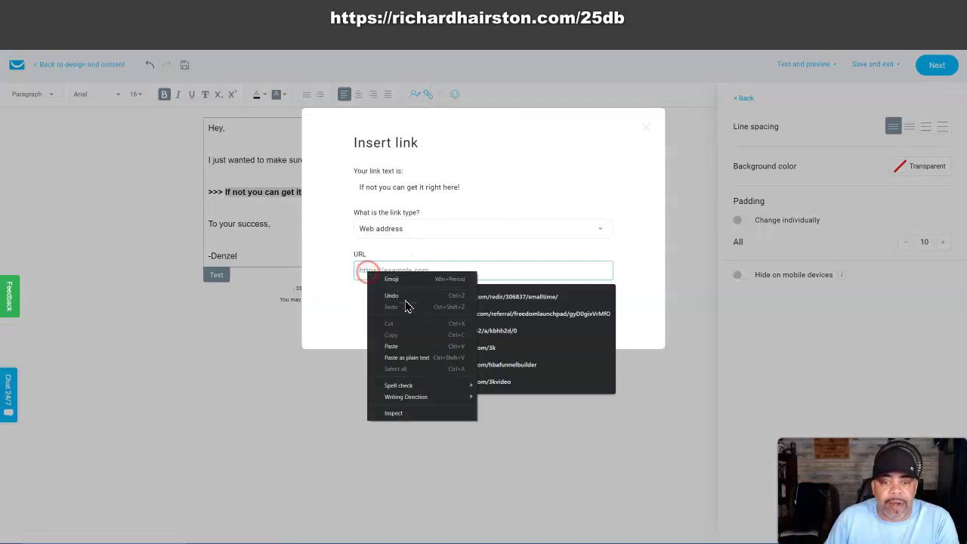
left_click(391, 348)
left_click(579, 317)
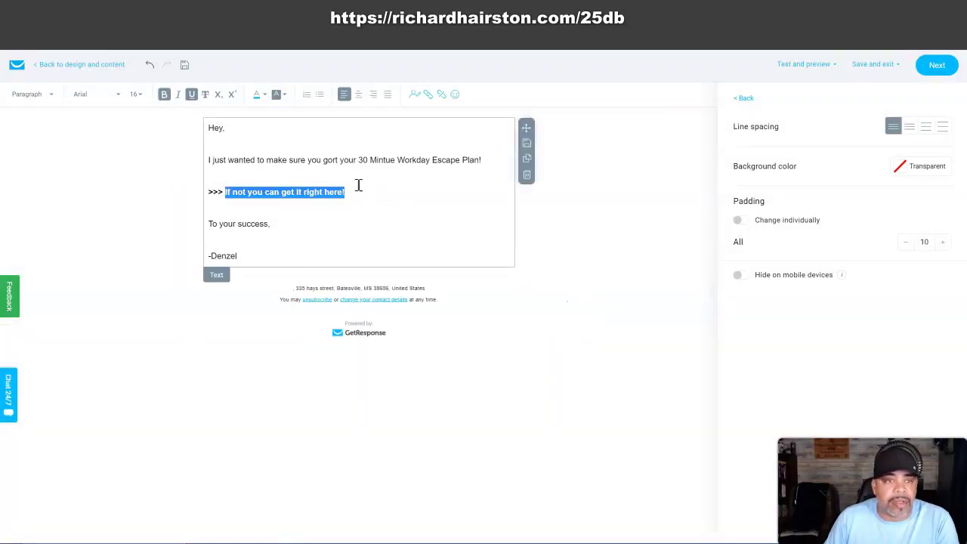
- Set the linked text's color to blue and finish the message design to return to the autoresponder settings
left_click(260, 100)
left_click(235, 140)
left_click(383, 207)
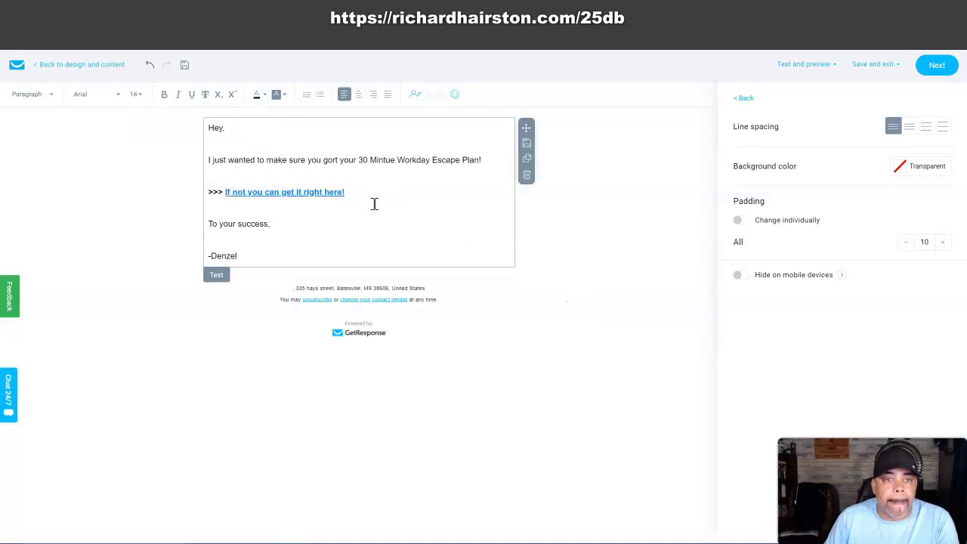
left_click(936, 67)
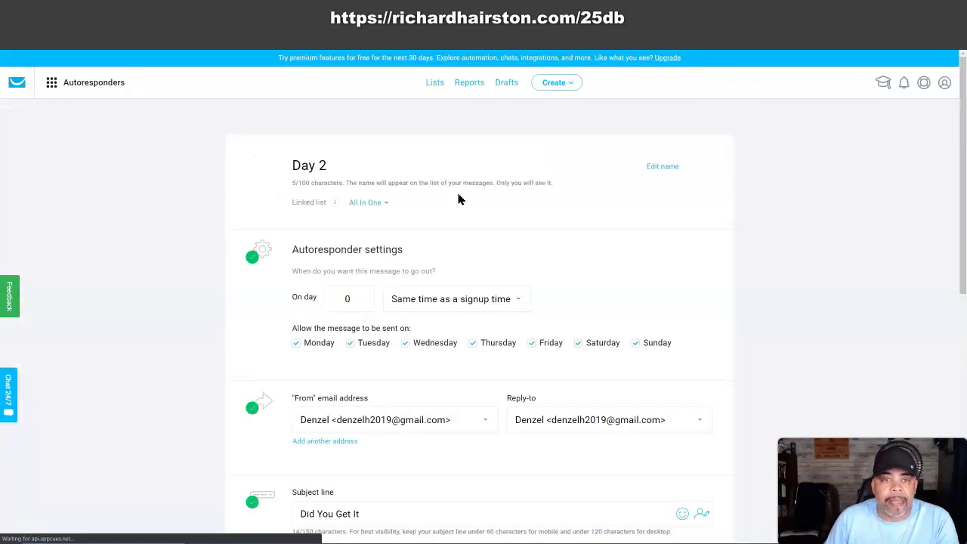
- Set the Day 2 autoresponder to go out on day 1, and save and publish it
left_click(363, 298)
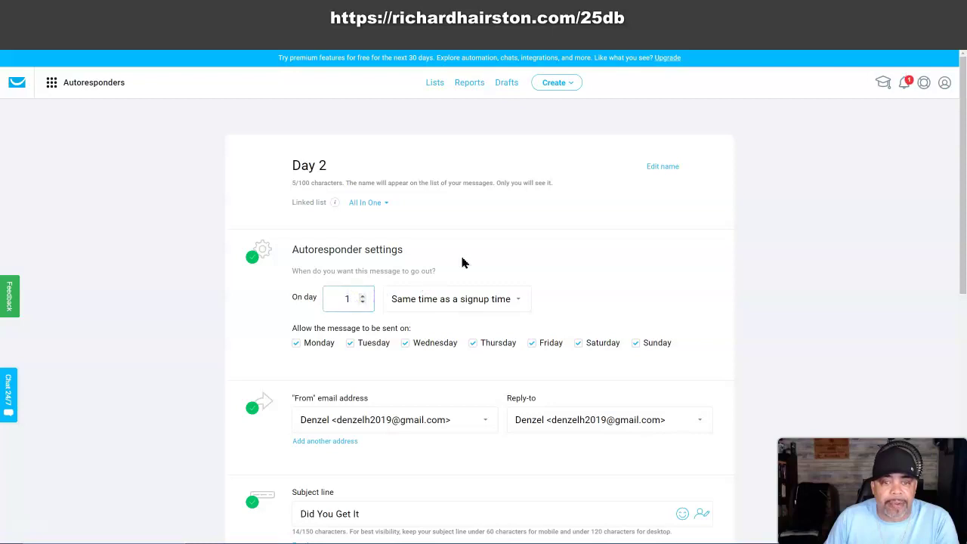
scroll(462, 261, "down", 3)
scroll(460, 255, "down", 5)
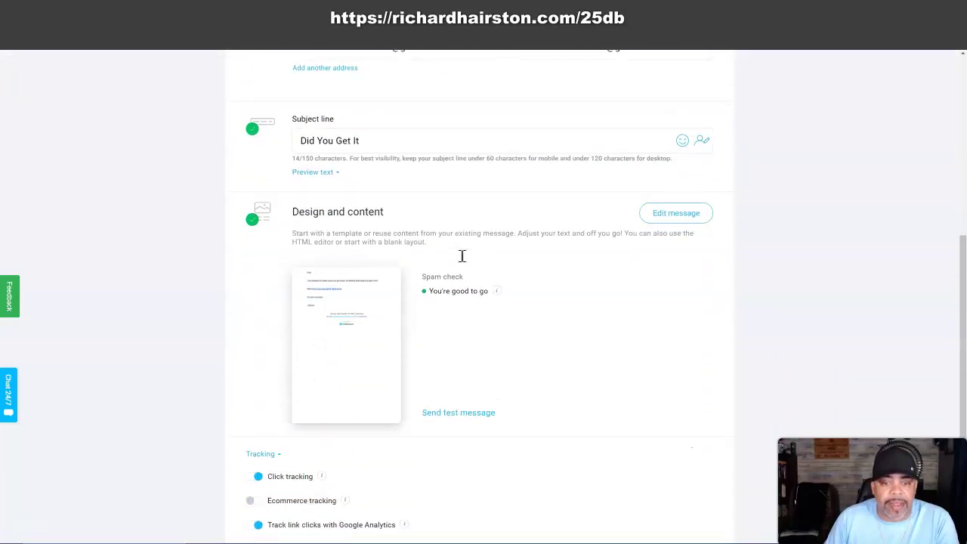
mouse_move(362, 178)
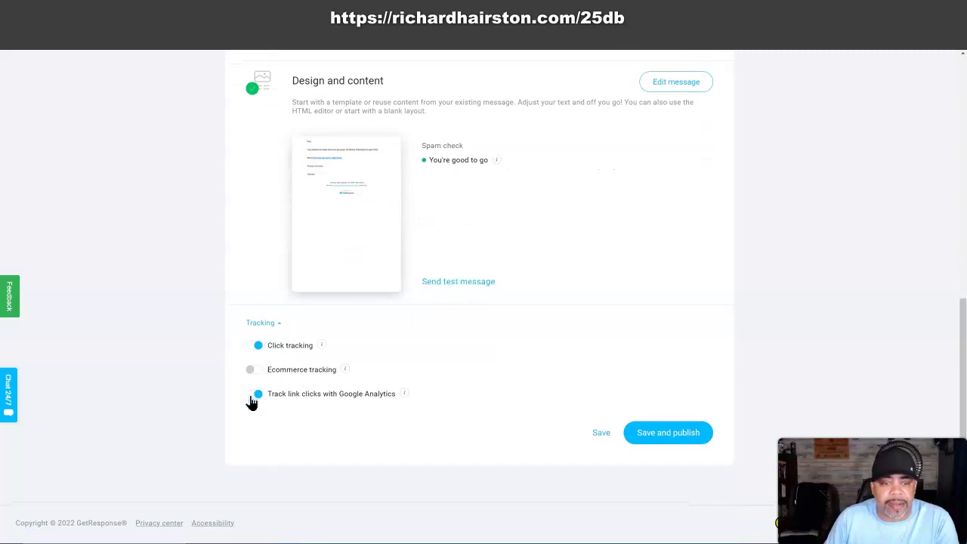
left_click(680, 435)
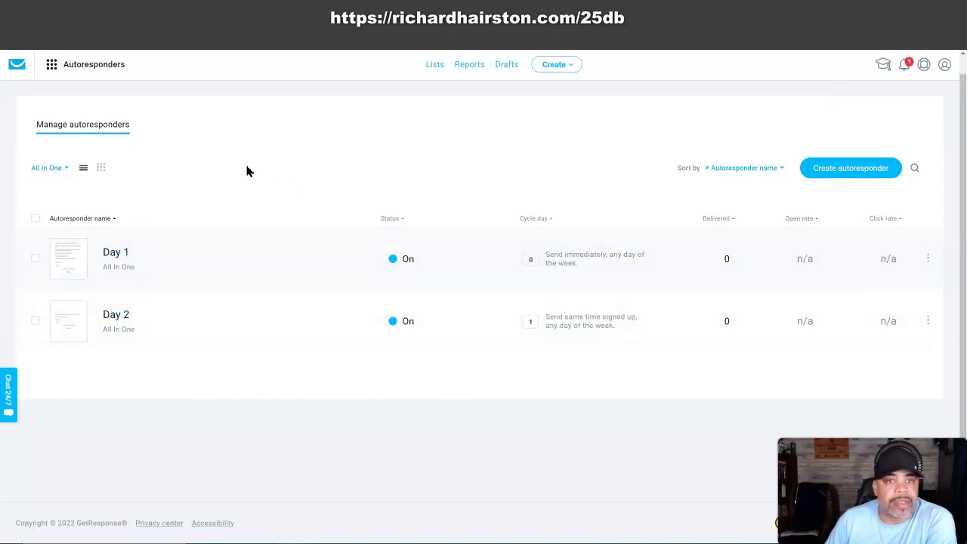
- Generate a GetResponse API key named "HBA" under Integrations and API
left_click(52, 65)
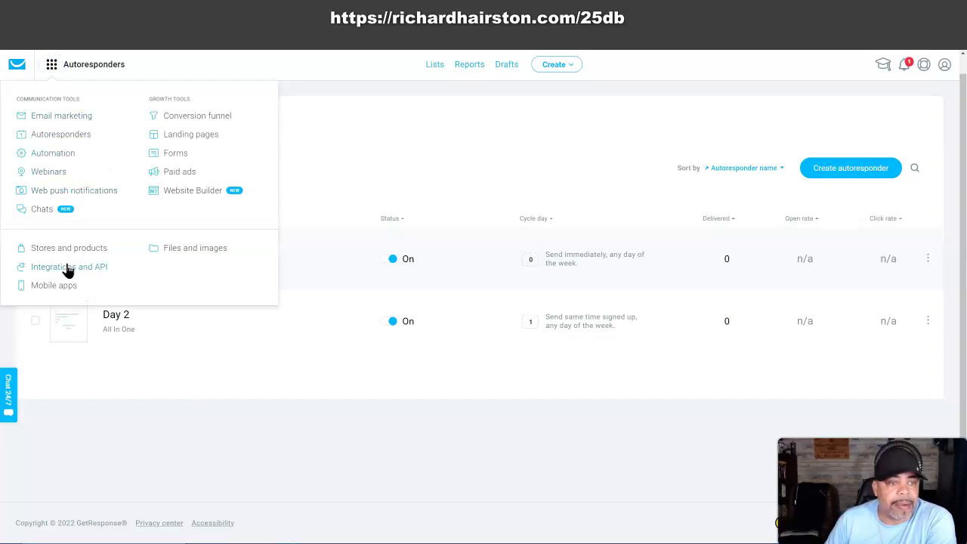
left_click(91, 268)
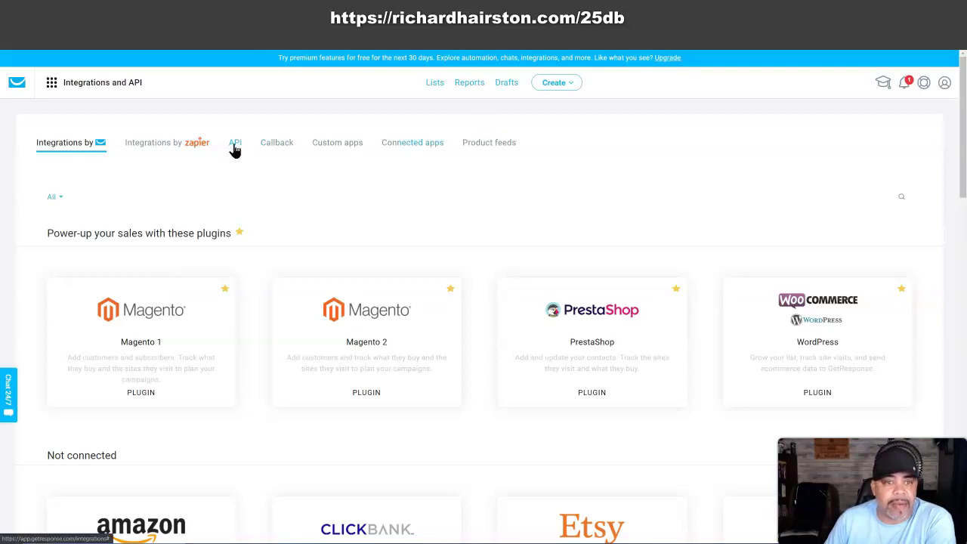
left_click(235, 145)
left_click(480, 246)
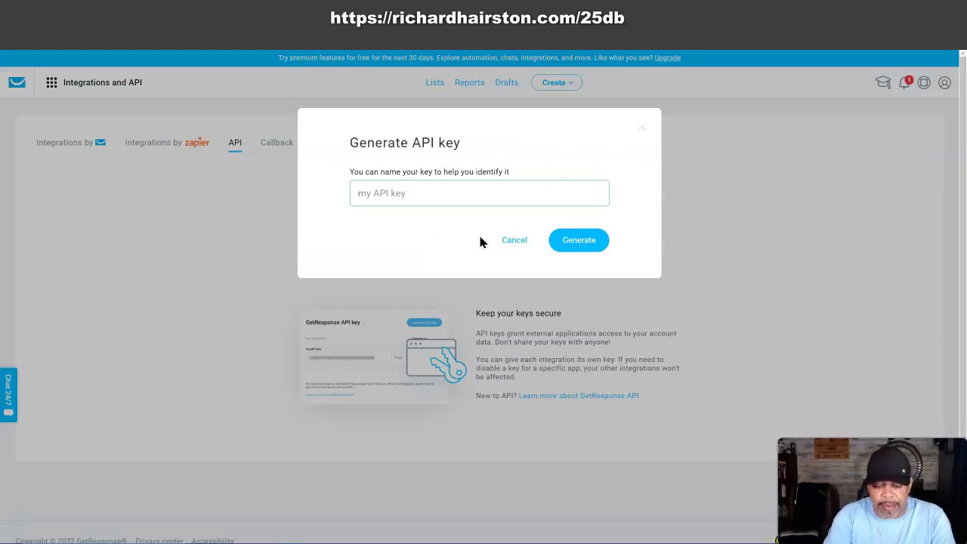
type("HBA")
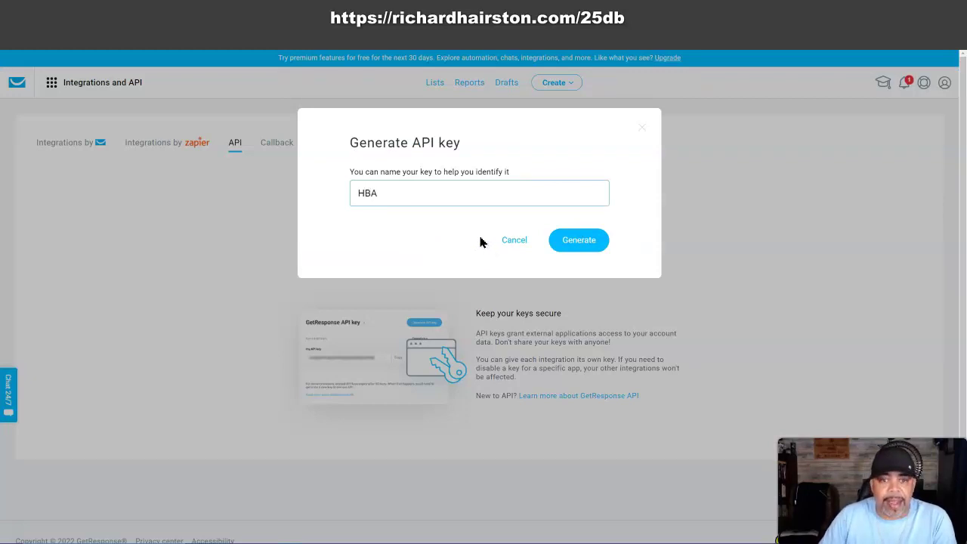
left_click(575, 241)
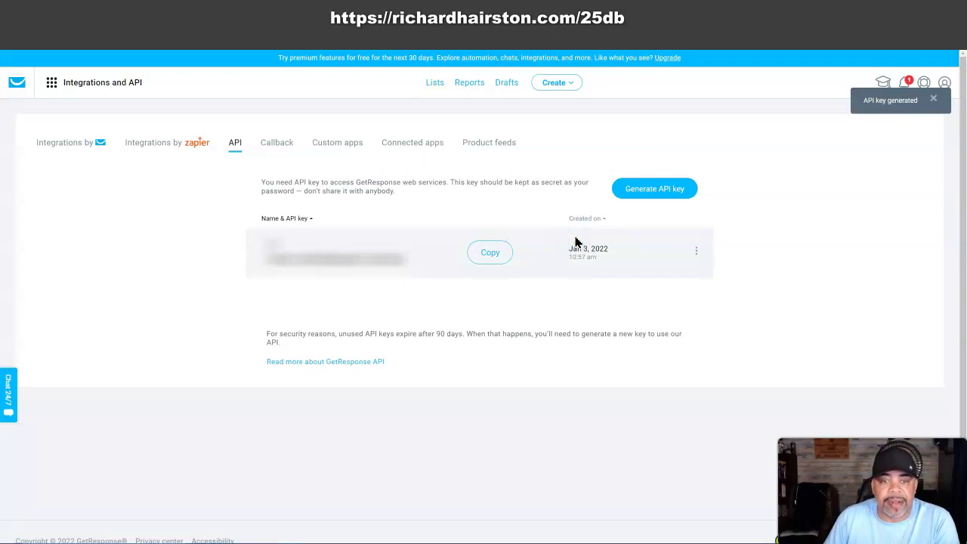
- Copy the newly generated GetResponse API key and switch to the capture page in the HBA Funnel Builder
left_click(491, 257)
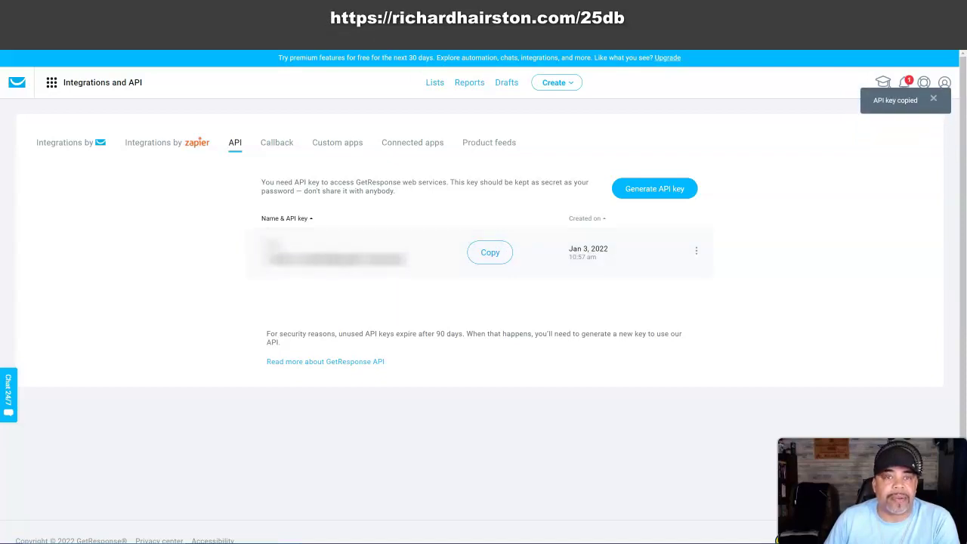
left_click(374, 17)
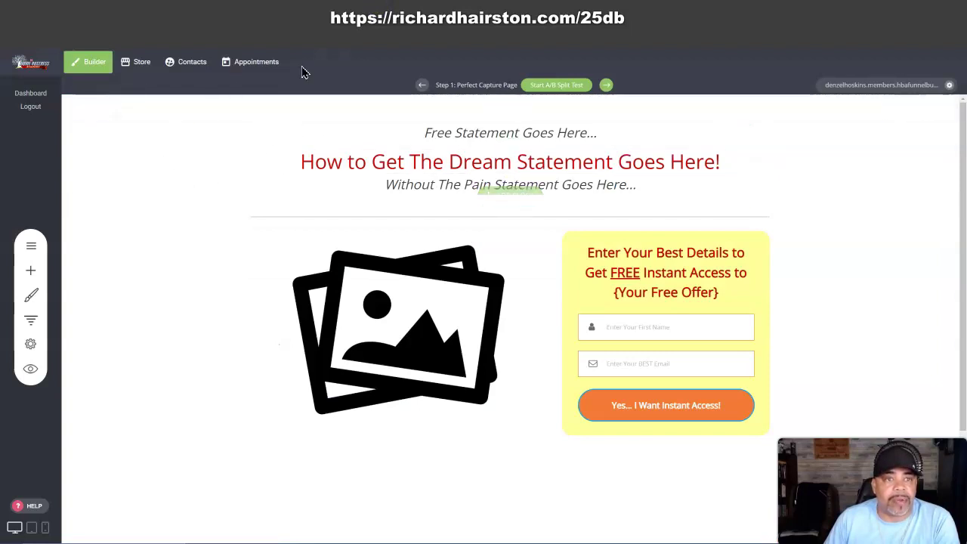
left_click(274, 9)
scroll(315, 200, "up", 10)
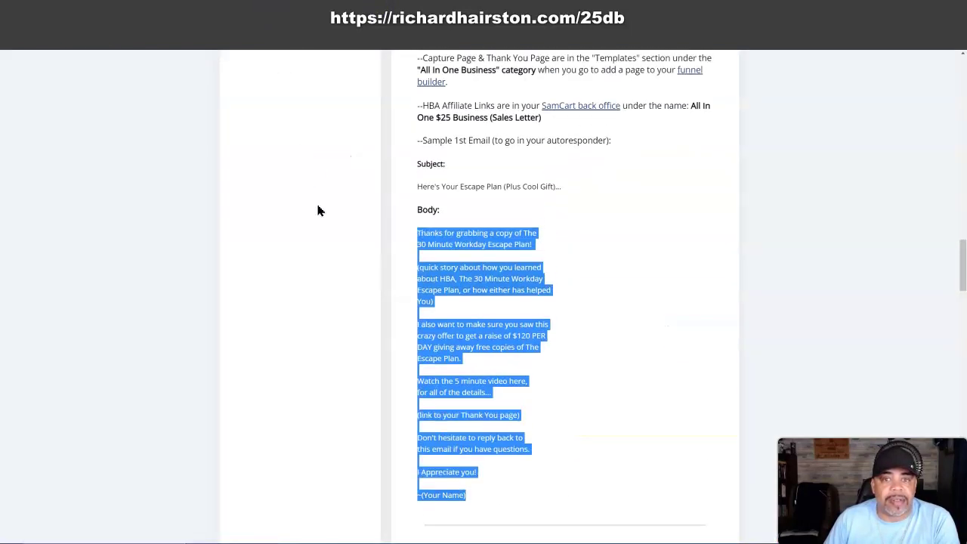
scroll(316, 199, "up", 10)
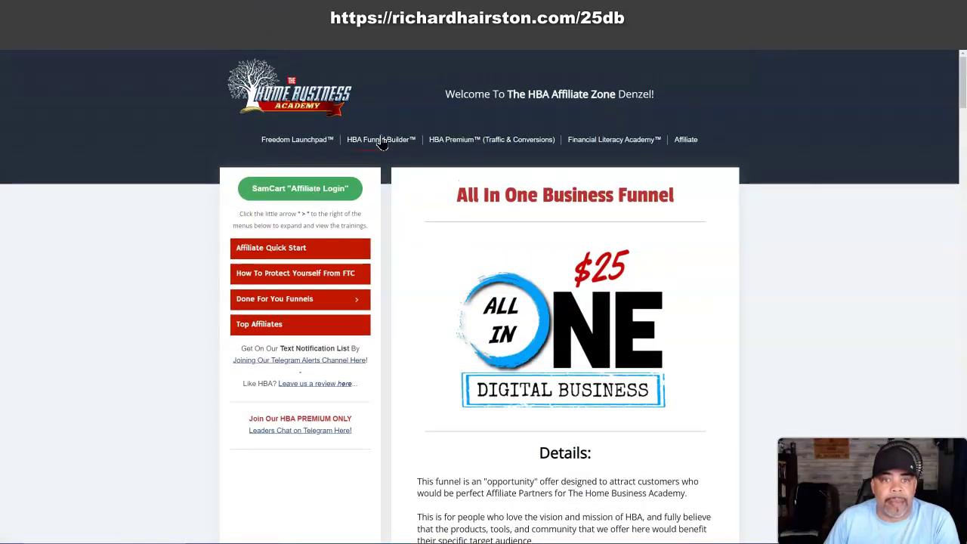
left_click(380, 9)
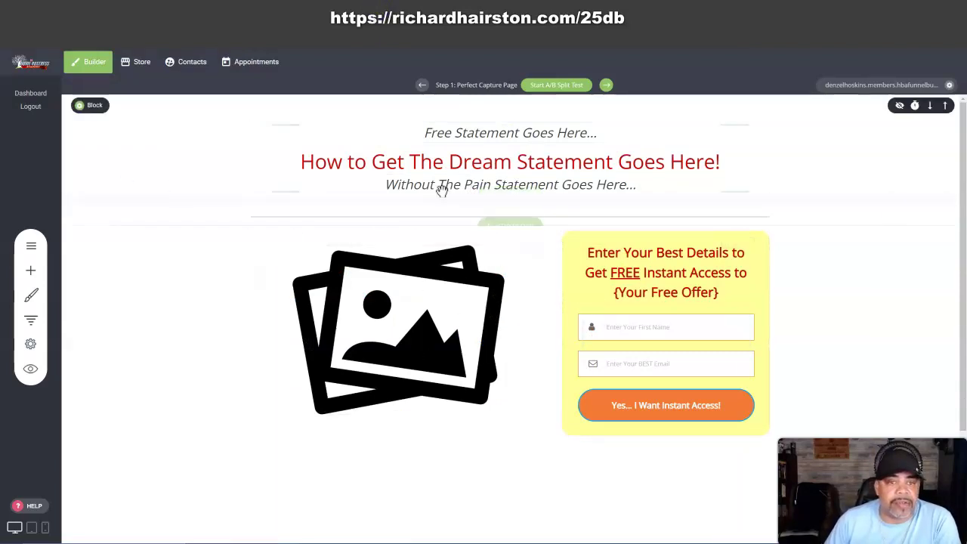
- Connect GetResponse as an application in the funnel settings with the copied API key, verify it, and return to the page builder
left_click(31, 346)
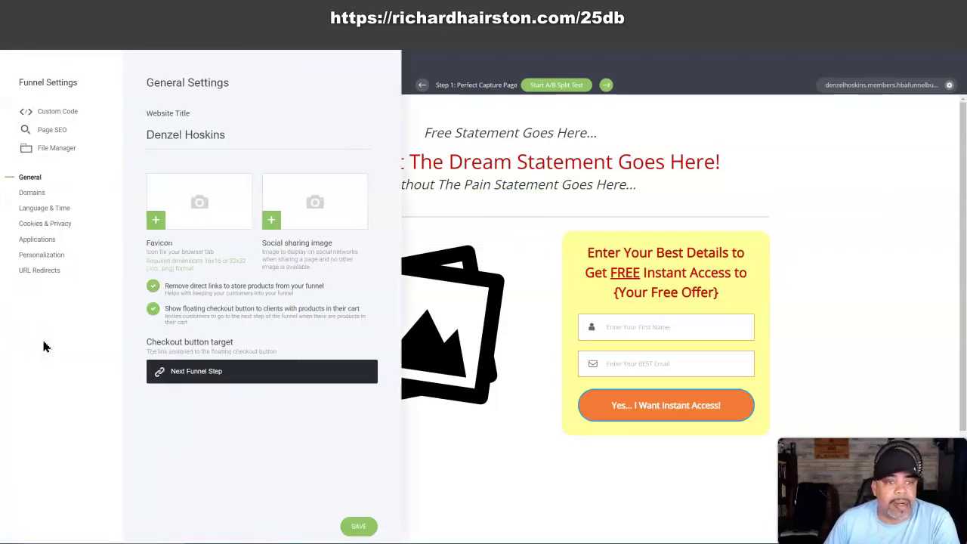
left_click(38, 240)
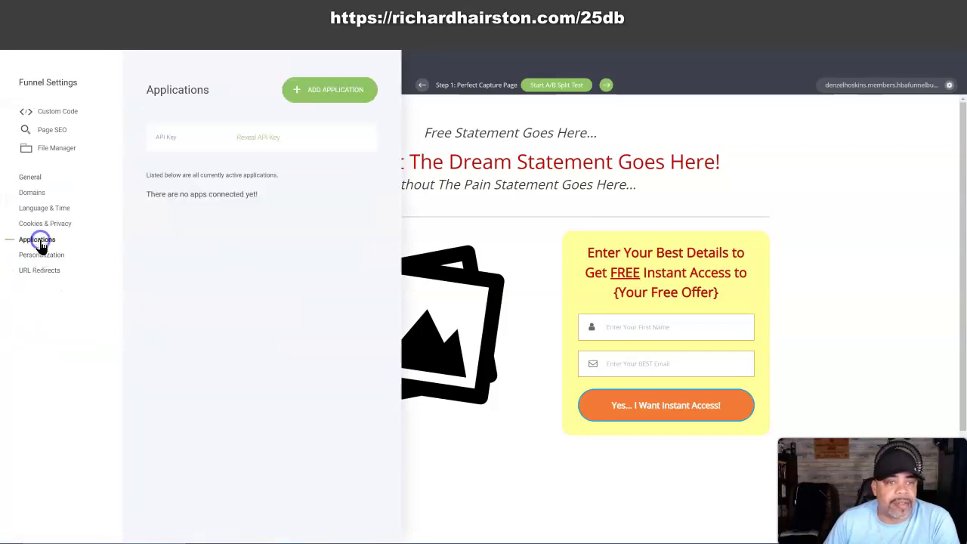
left_click(328, 100)
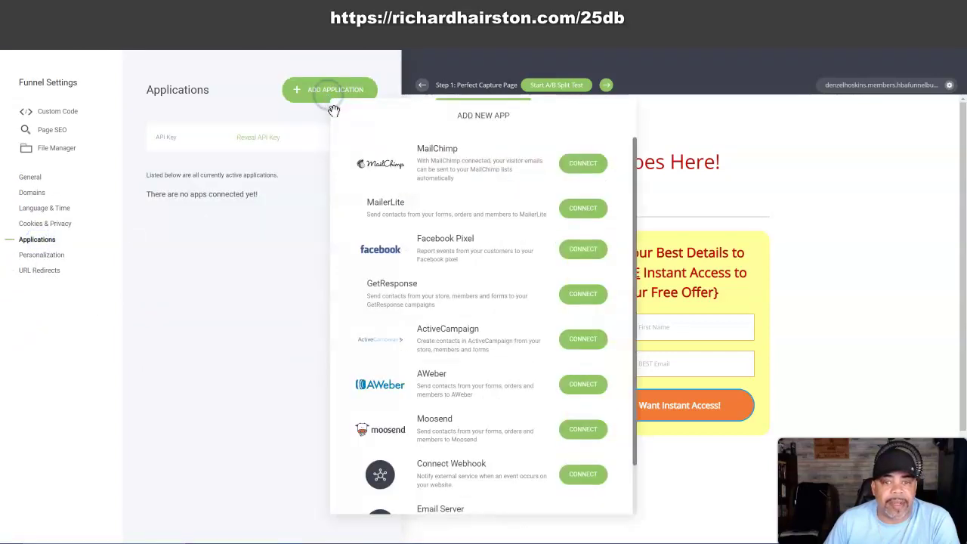
left_click(582, 303)
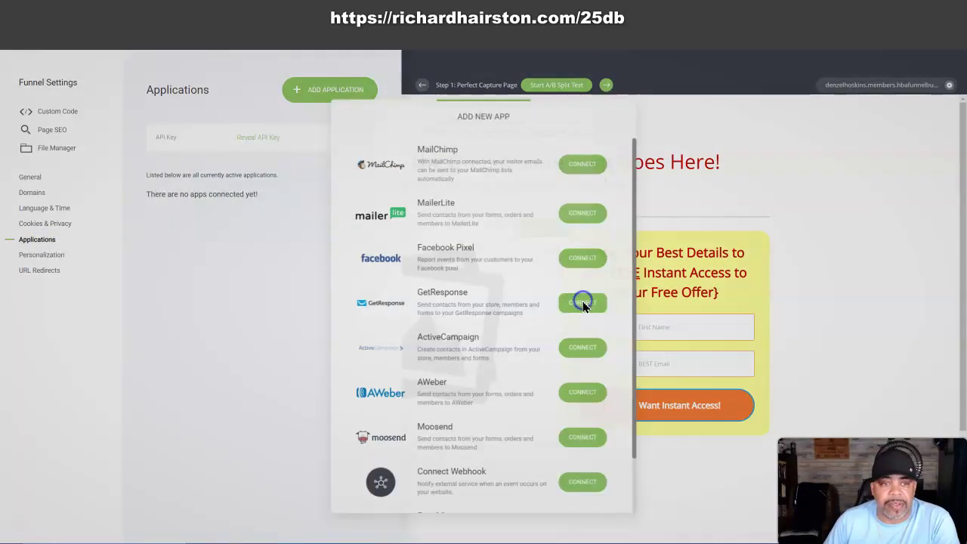
right_click(400, 183)
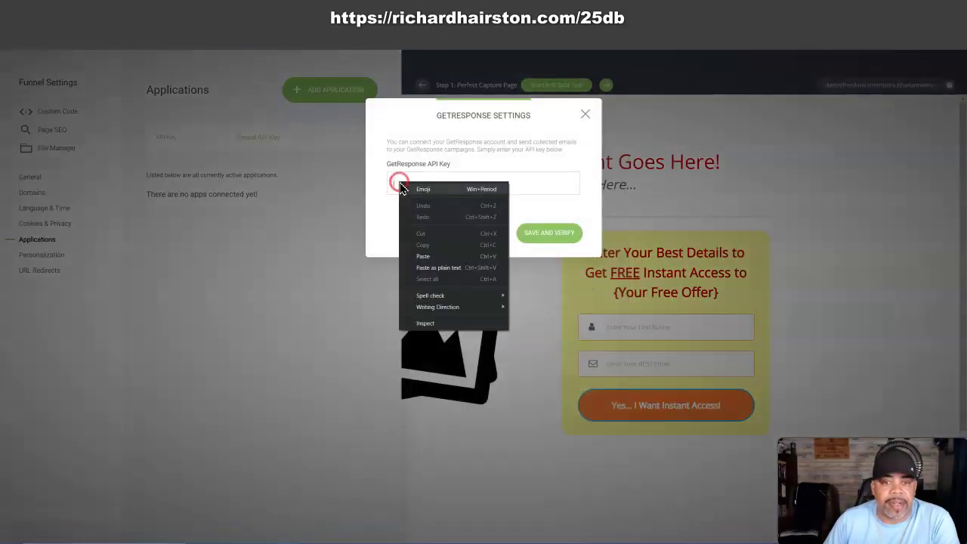
left_click(425, 254)
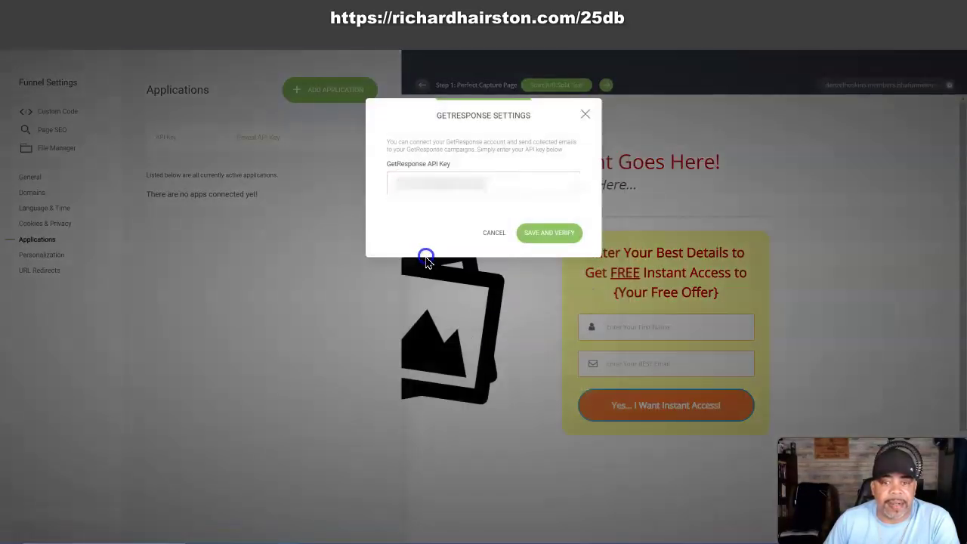
left_click(543, 234)
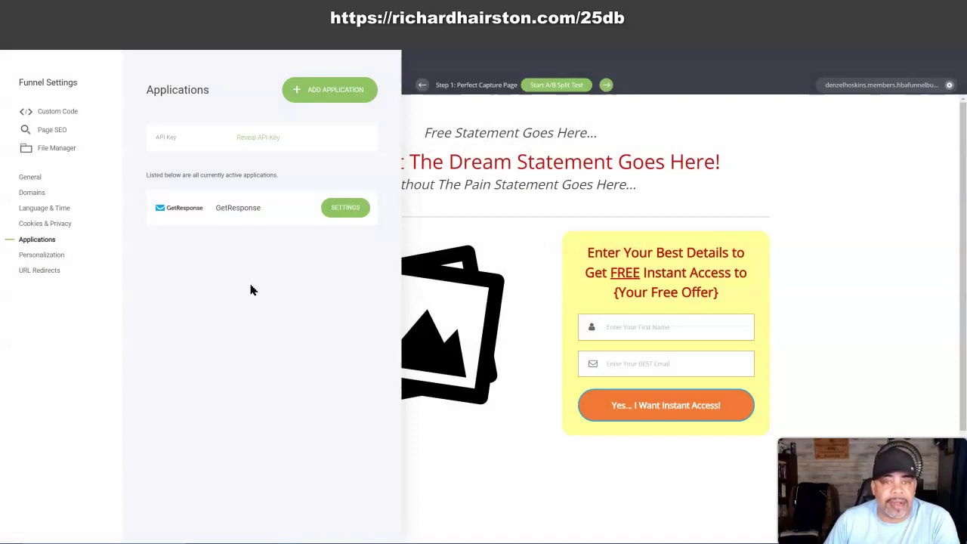
left_click(475, 201)
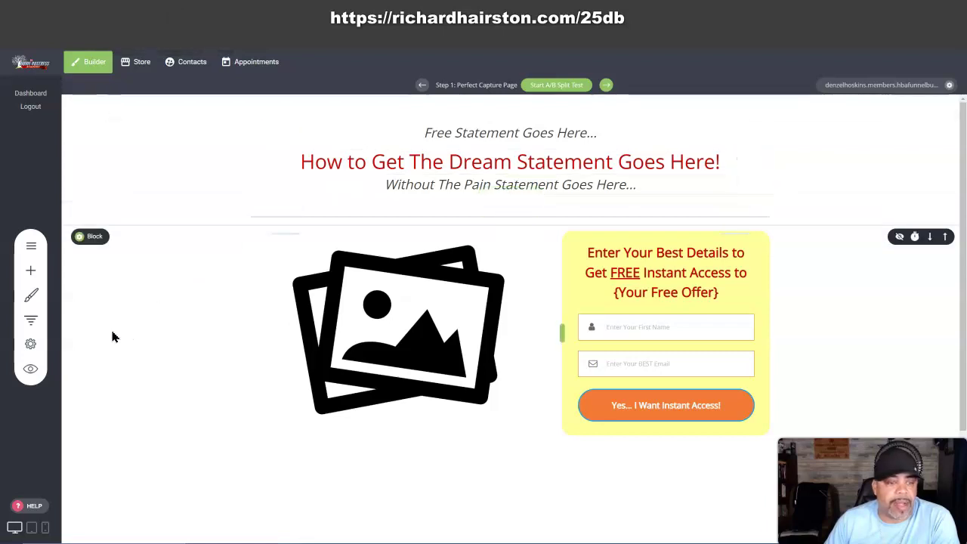
- Open the Default Template funnel's list of steps
left_click(31, 322)
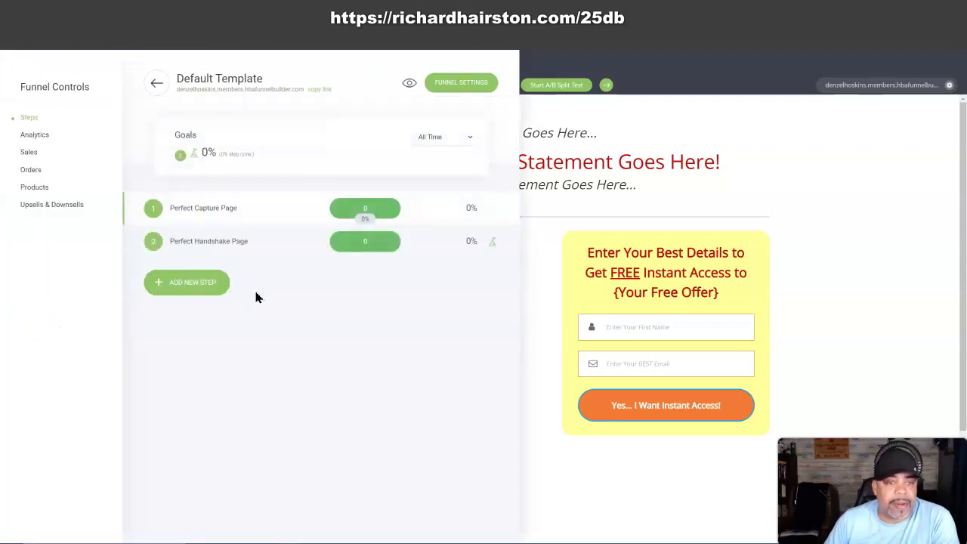